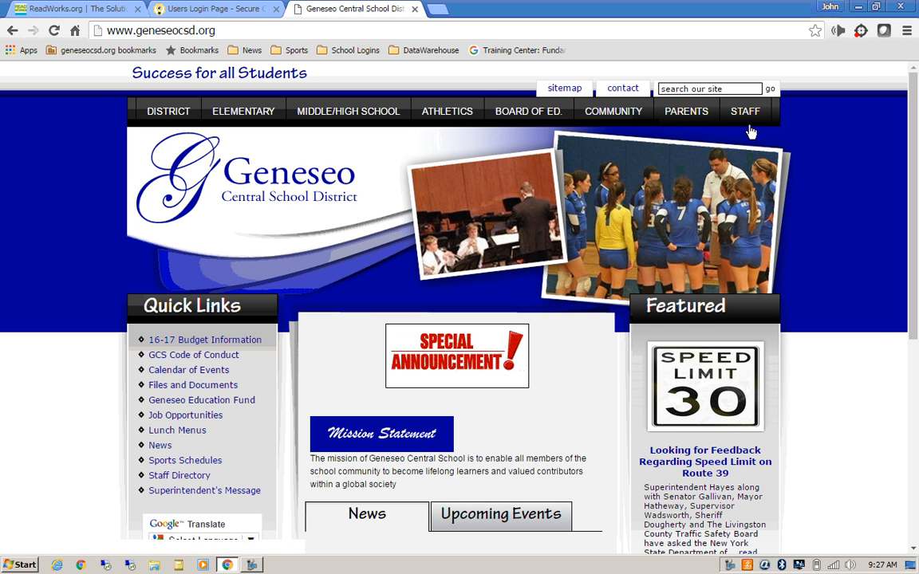
# Step: Switch to the browser tab showing the eDoctrina Users Login Page
pyautogui.moveTo(751, 121)
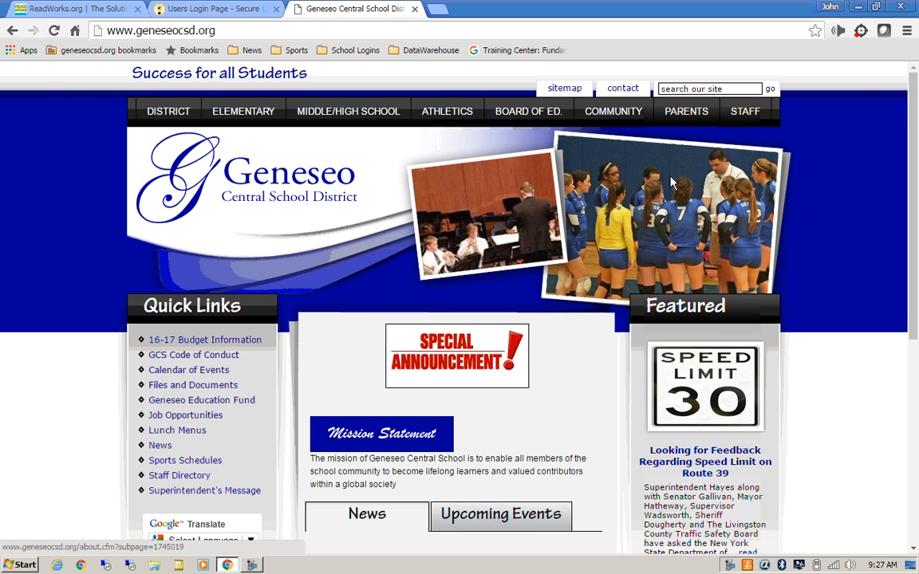
pyautogui.click(214, 10)
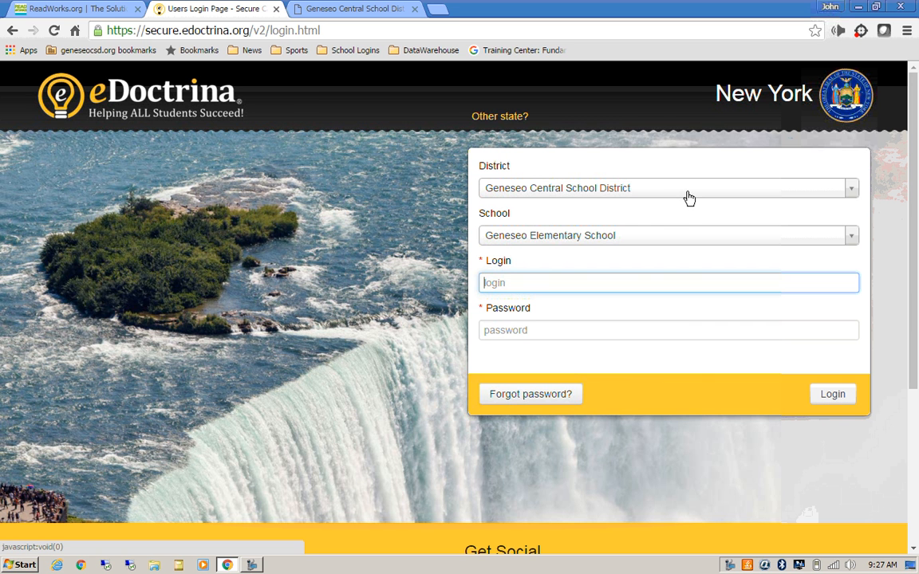
# Step: Sign in to eDoctrina under Geneseo Central School District with the user's login name and password
pyautogui.click(690, 192)
pyautogui.write('geneseo')
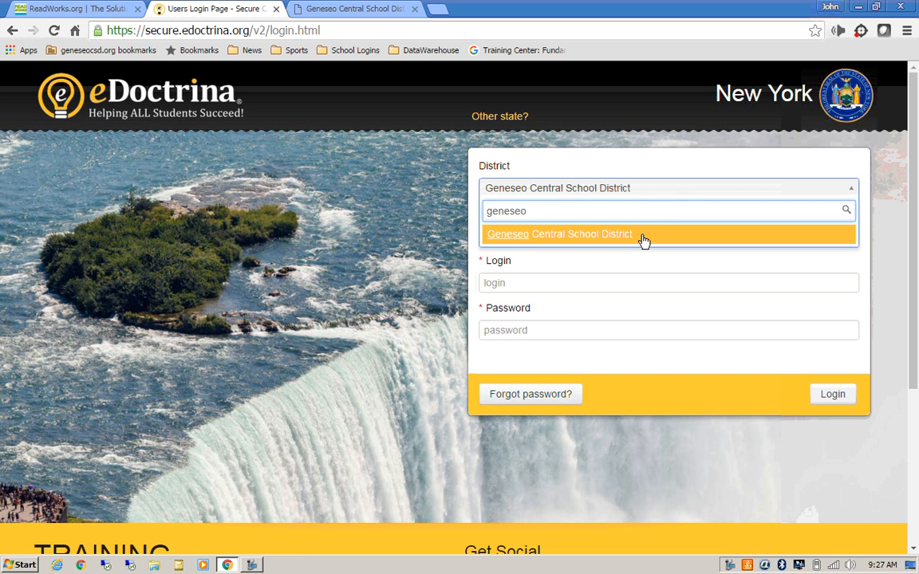
pyautogui.click(642, 237)
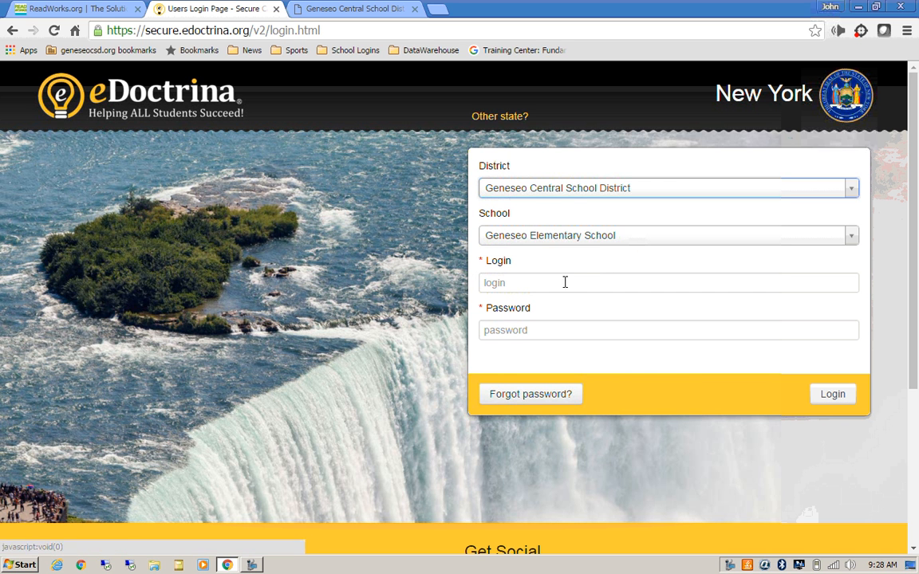
pyautogui.click(539, 285)
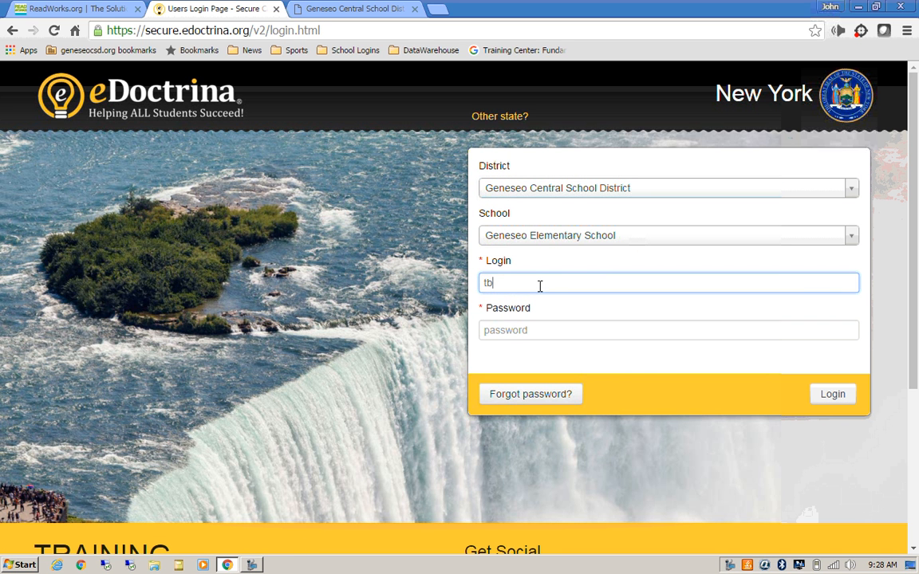
pyautogui.press('Tab')
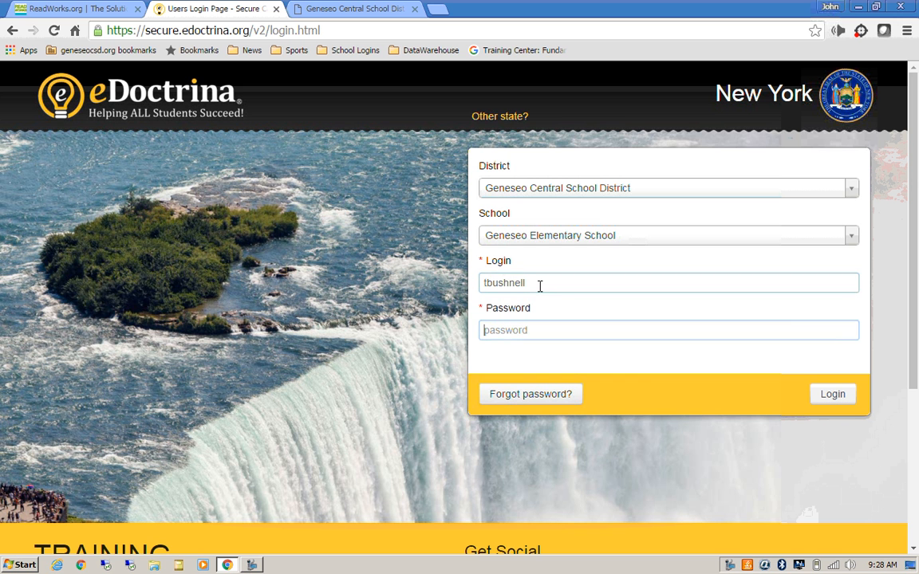
pyautogui.write('t•')
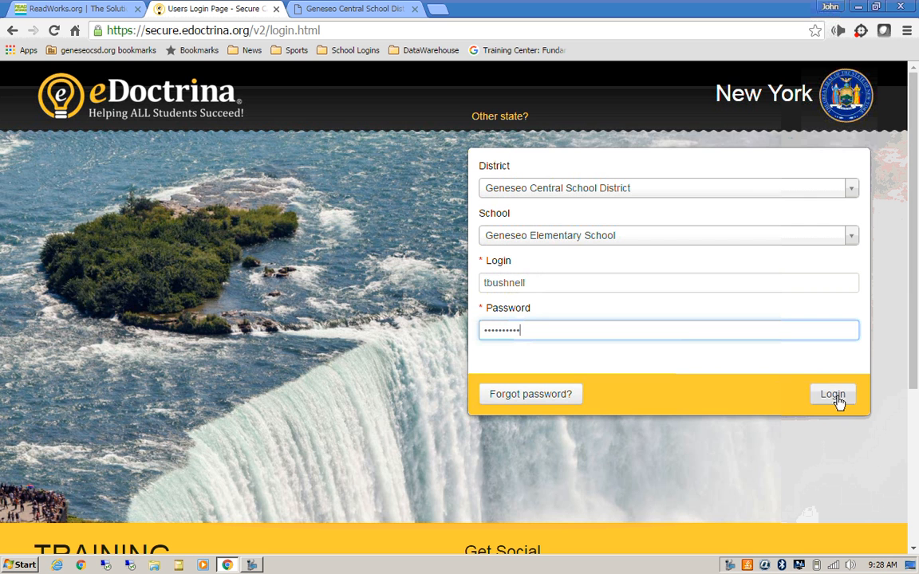
pyautogui.click(835, 400)
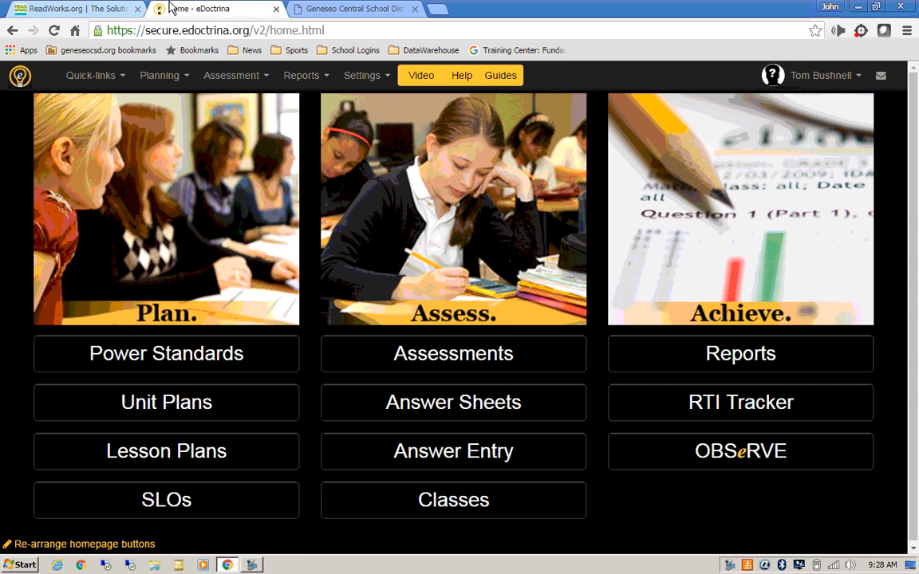
# Step: Go to the ReadWorks.org tab and open the Reading Passages search panel
pyautogui.click(76, 14)
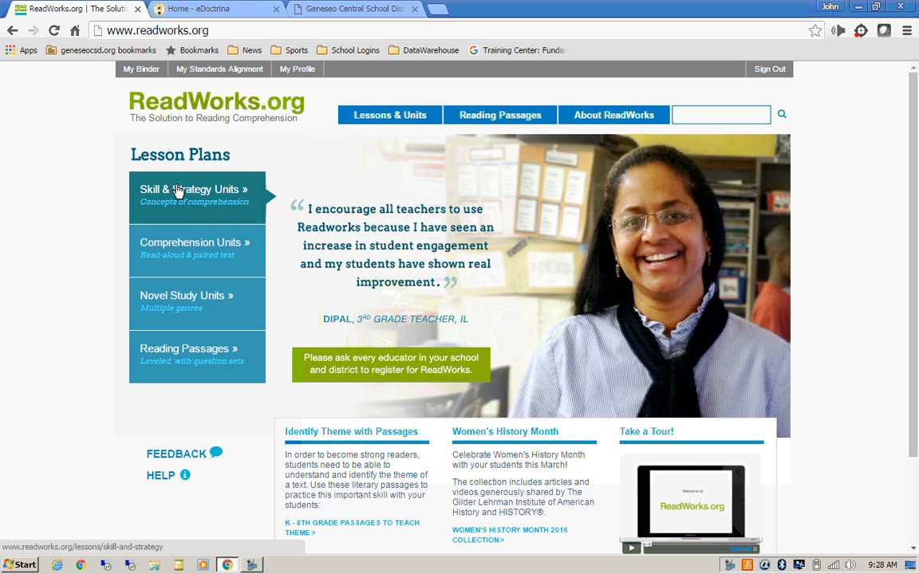
pyautogui.click(185, 353)
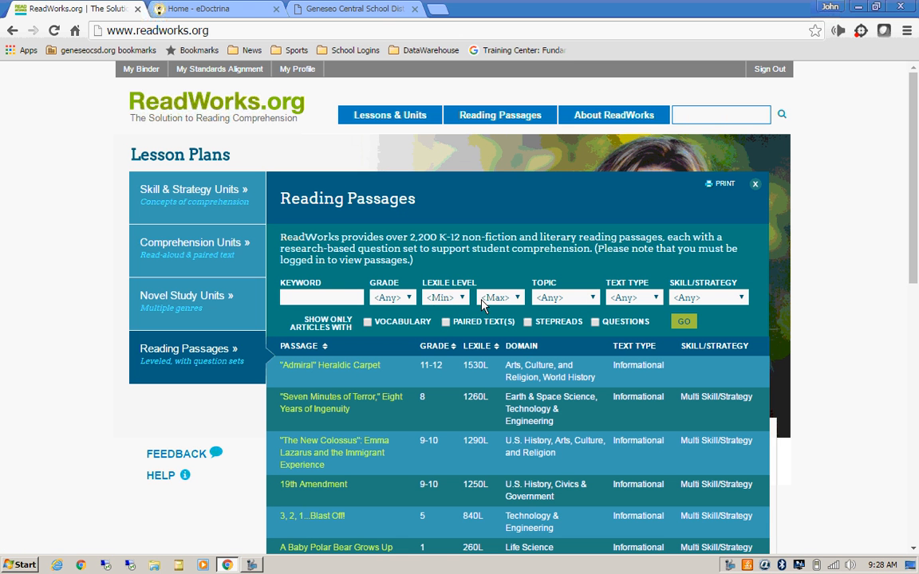
# Step: Filter passages to grade 3 with a Lexile range of 400 to 800
pyautogui.click(383, 297)
pyautogui.click(389, 358)
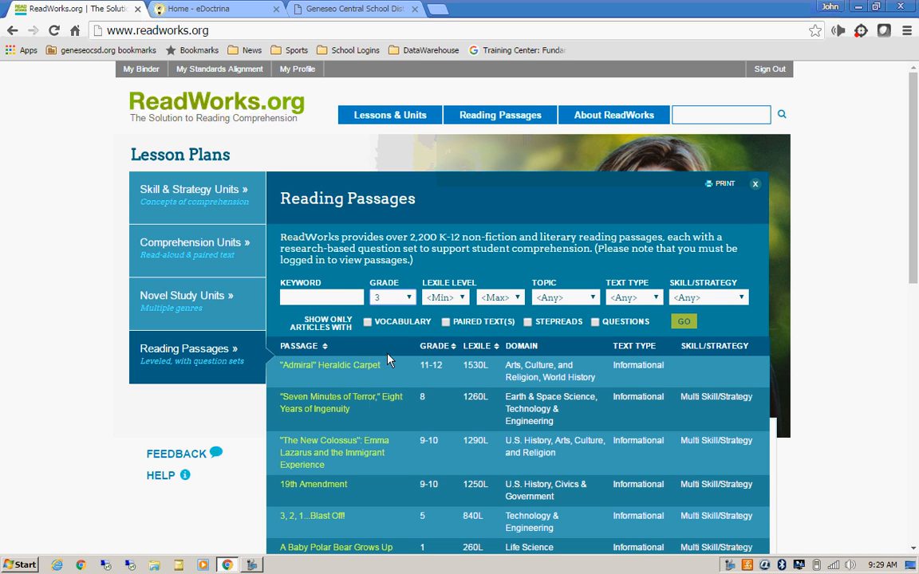
pyautogui.click(451, 300)
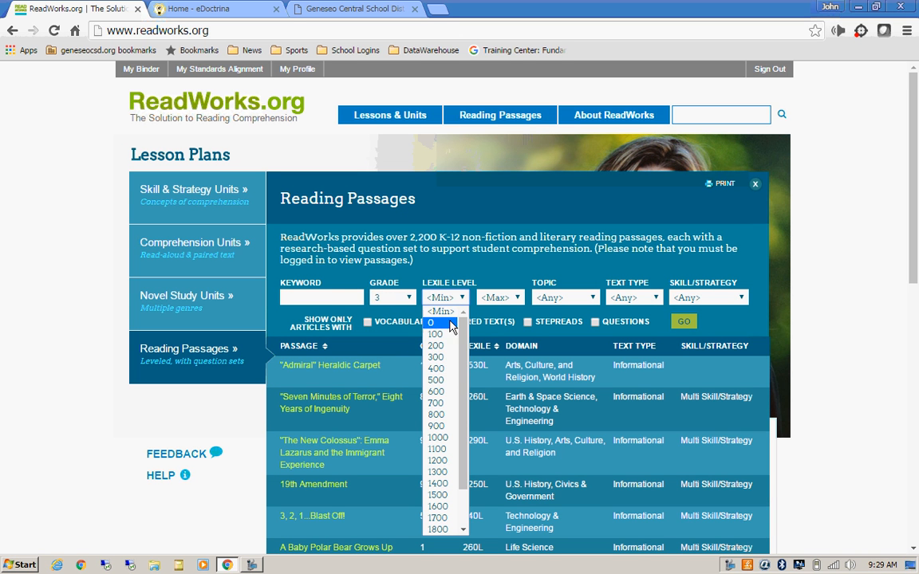
pyautogui.click(441, 369)
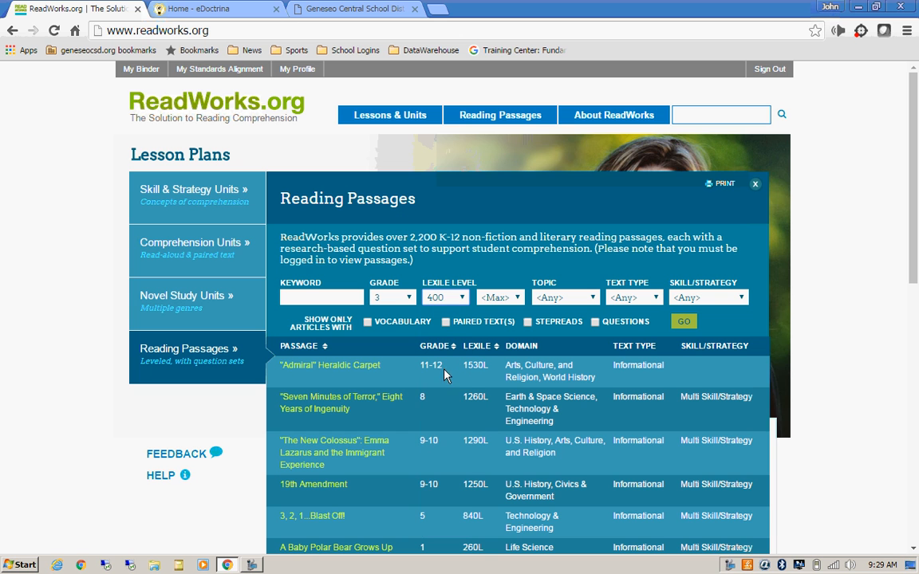
pyautogui.click(497, 299)
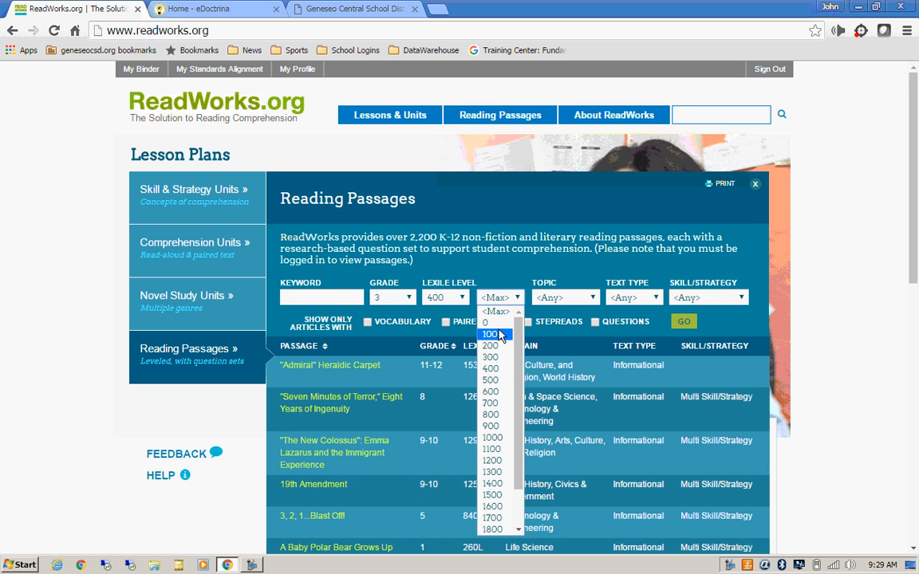
pyautogui.click(499, 415)
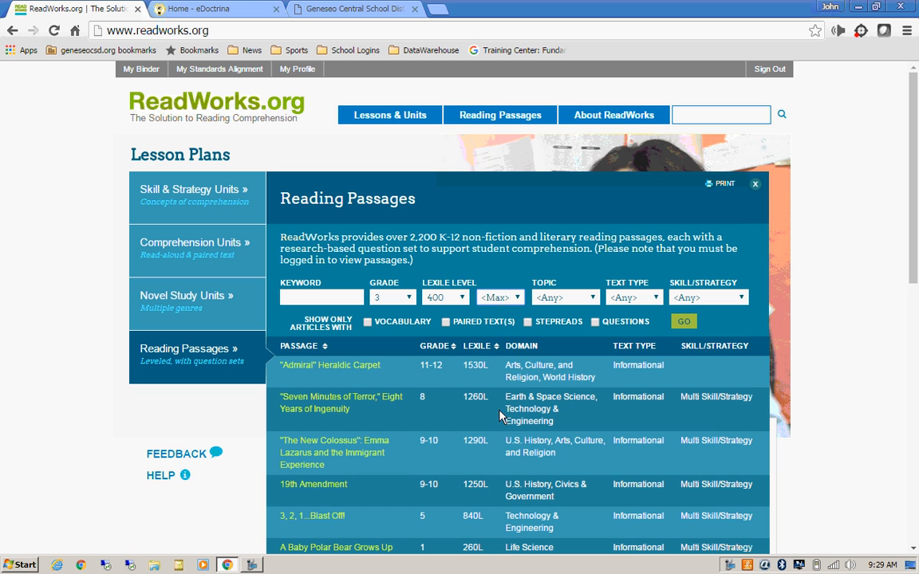
# Step: Limit results to Civics & Government, Informational text and Multi Skill/Strategy, then run the search
pyautogui.click(583, 299)
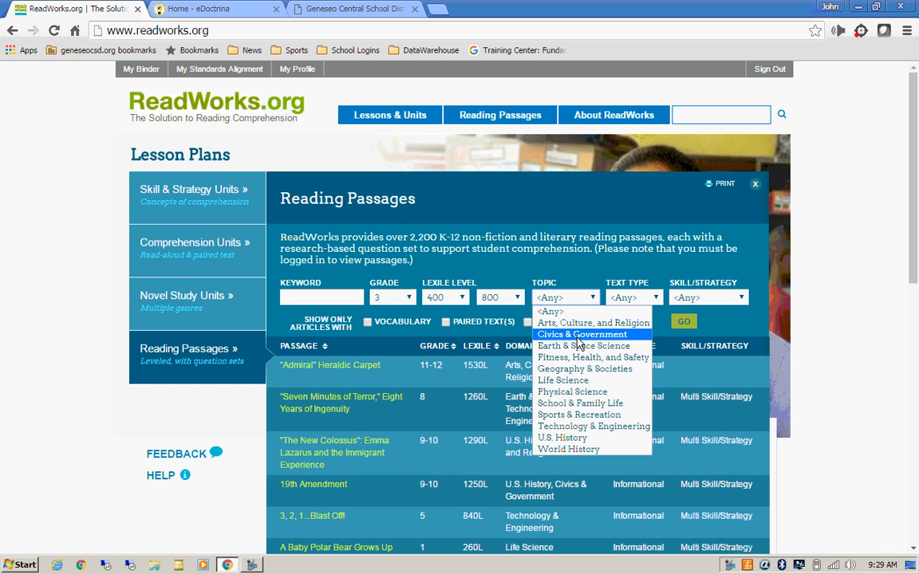
pyautogui.click(580, 335)
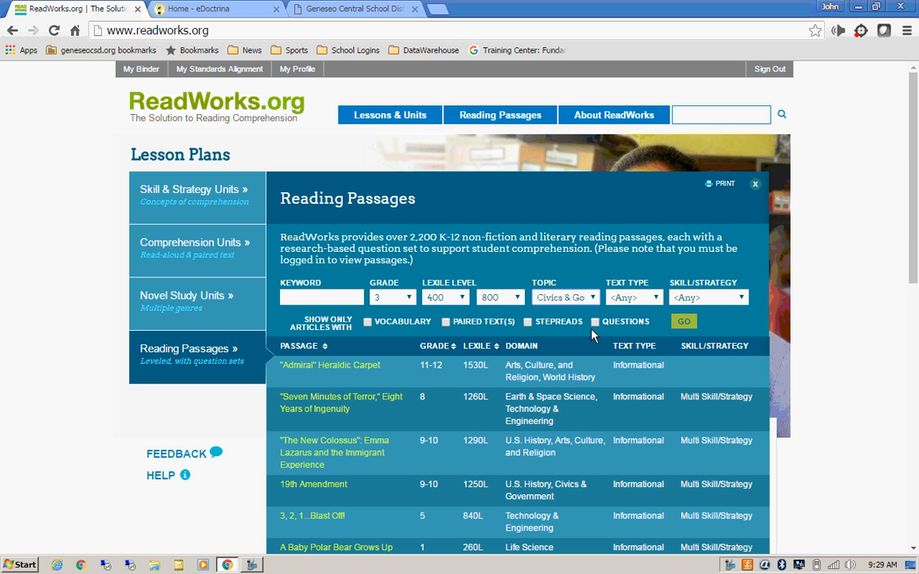
pyautogui.click(644, 299)
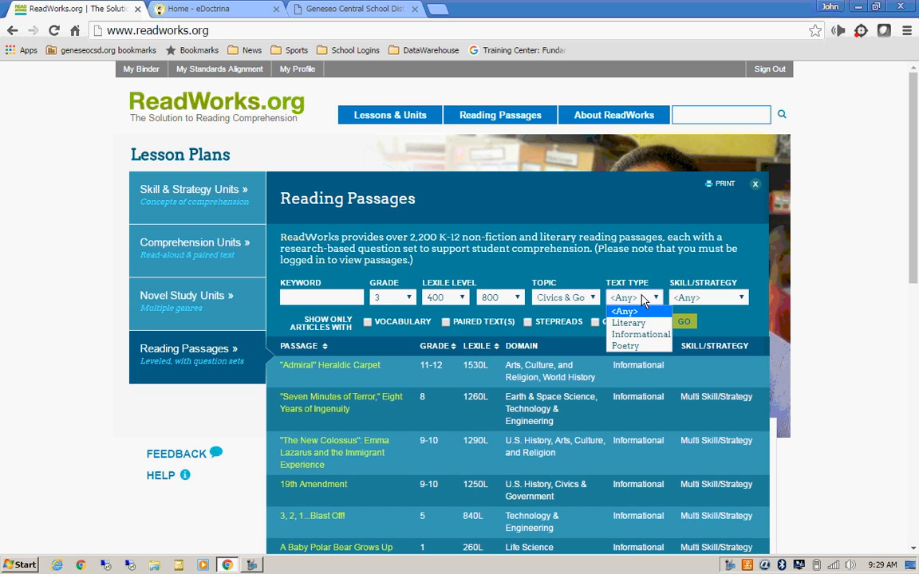
pyautogui.click(638, 335)
pyautogui.click(702, 298)
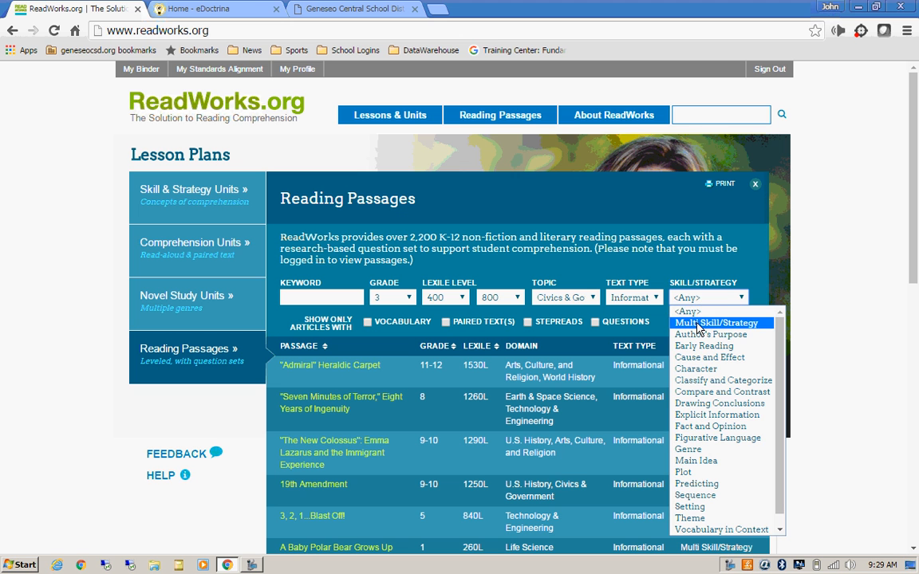
pyautogui.click(698, 323)
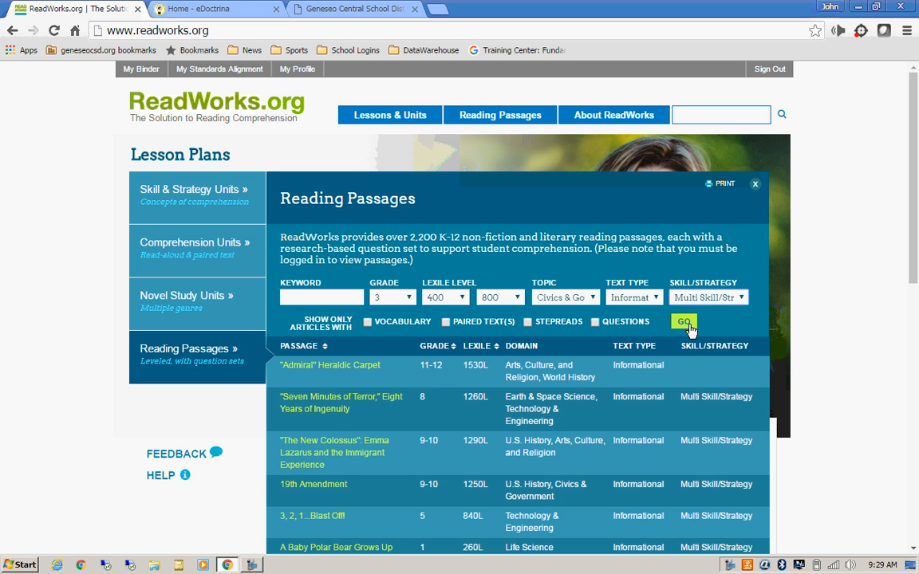
pyautogui.click(684, 322)
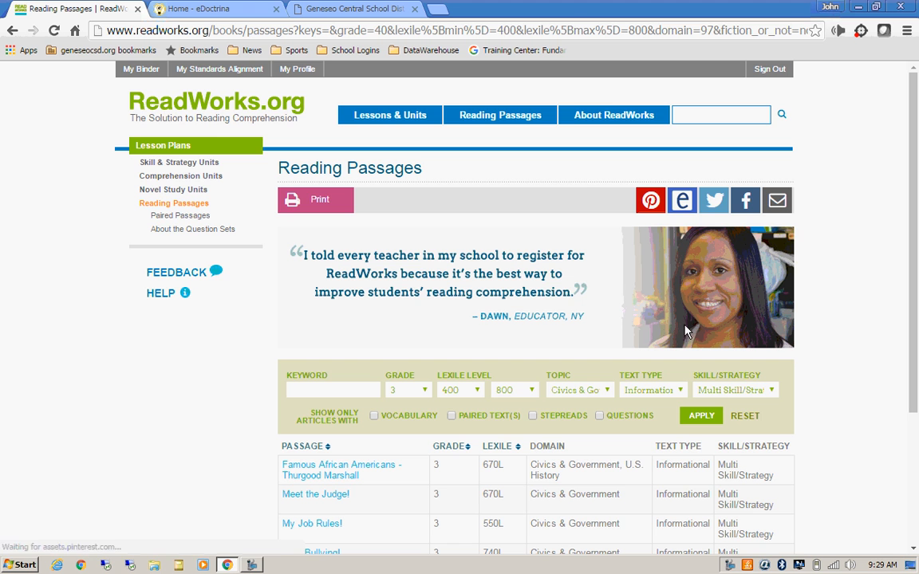
# Step: Scroll the results and open 'Famous African Americans - Thurgood Marshall'
pyautogui.scroll(-1, 917, 214)
pyautogui.scroll(-2, 917, 214)
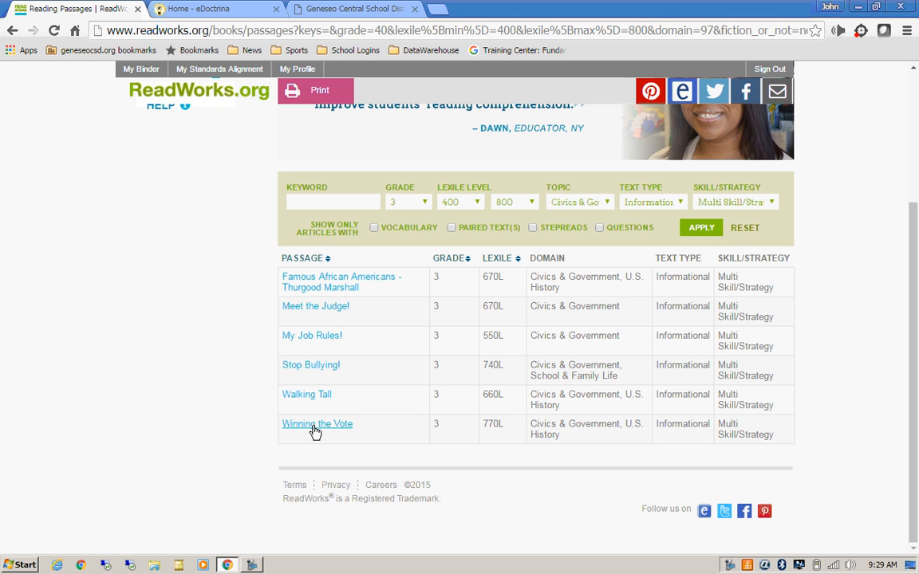
pyautogui.click(319, 288)
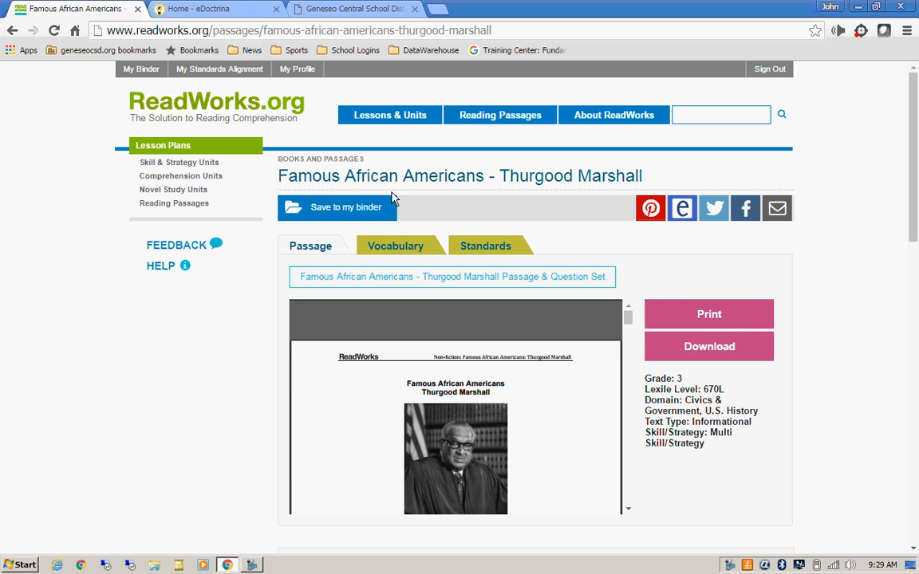
# Step: Copy the passage's full title, then download the passage and question set PDF
pyautogui.moveTo(277, 177); pyautogui.dragTo(644, 181)
pyautogui.rightClick(605, 181)
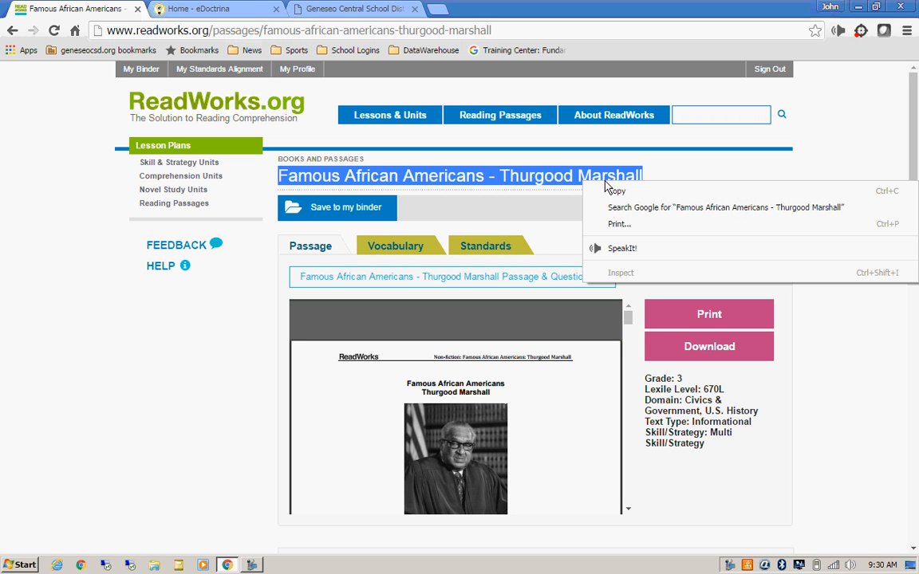
pyautogui.click(610, 190)
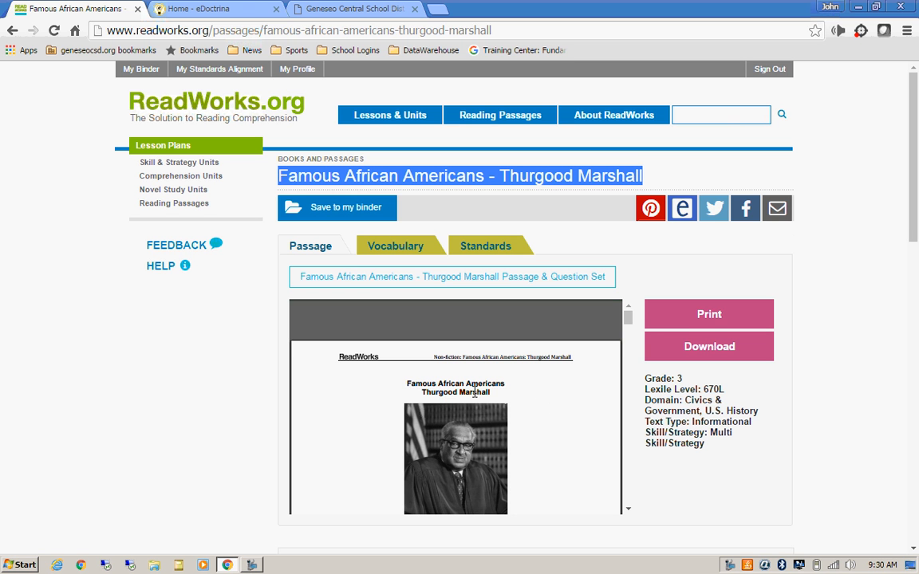
pyautogui.moveTo(554, 409)
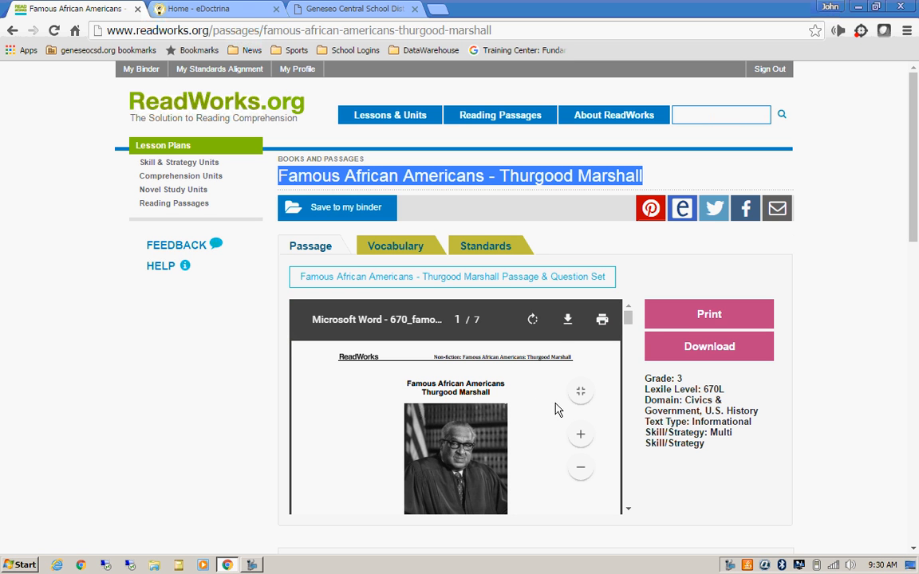
pyautogui.click(569, 323)
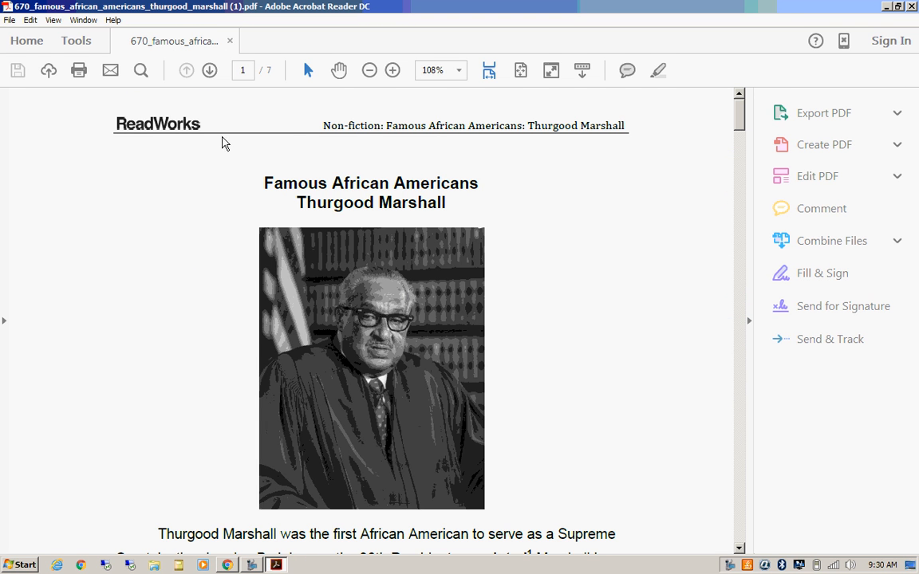
# Step: Start File > Save As in Acrobat and choose the Desktop as the location
pyautogui.click(12, 20)
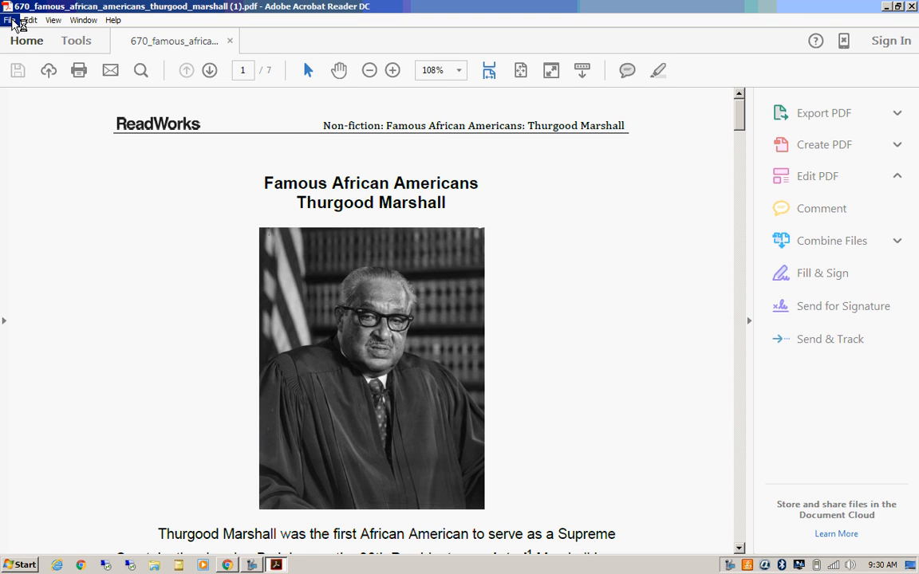
pyautogui.click(11, 21)
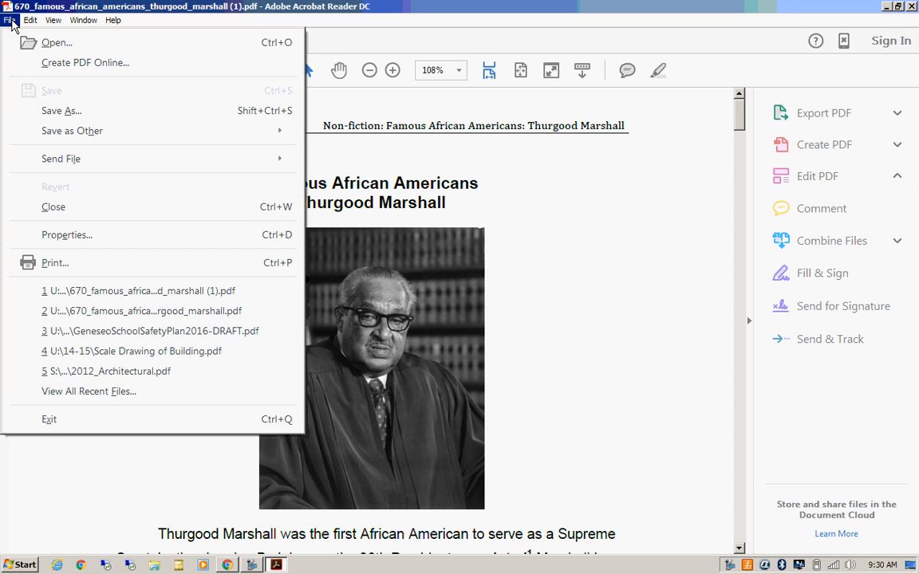
pyautogui.click(50, 116)
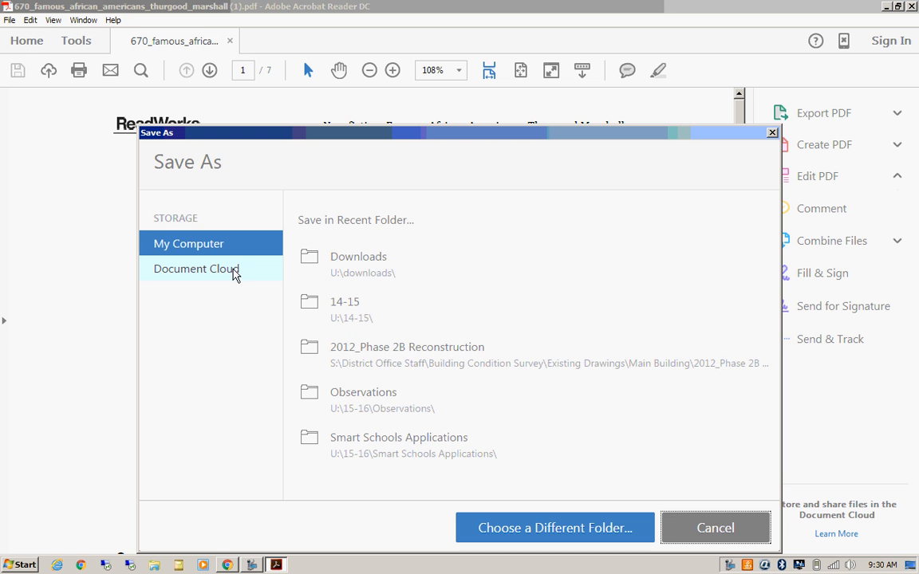
pyautogui.click(544, 529)
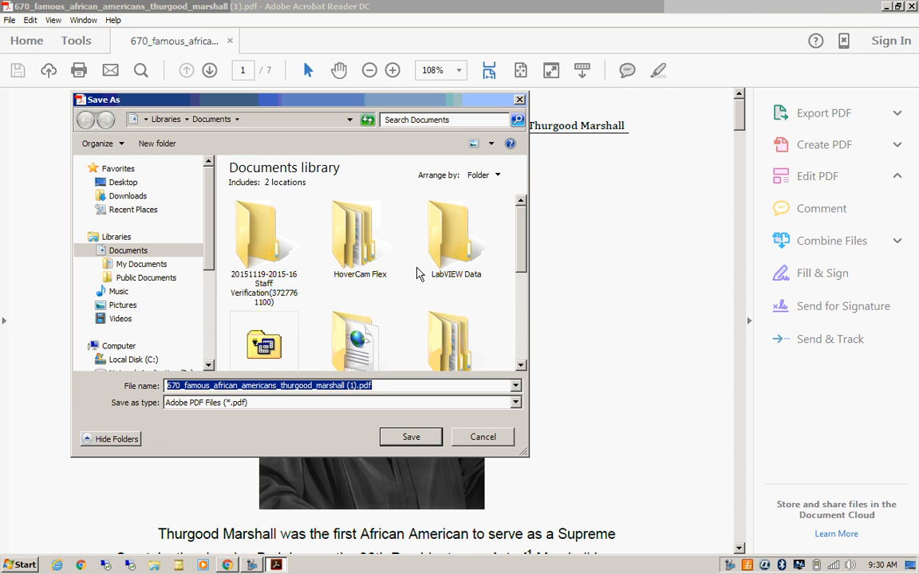
pyautogui.click(121, 184)
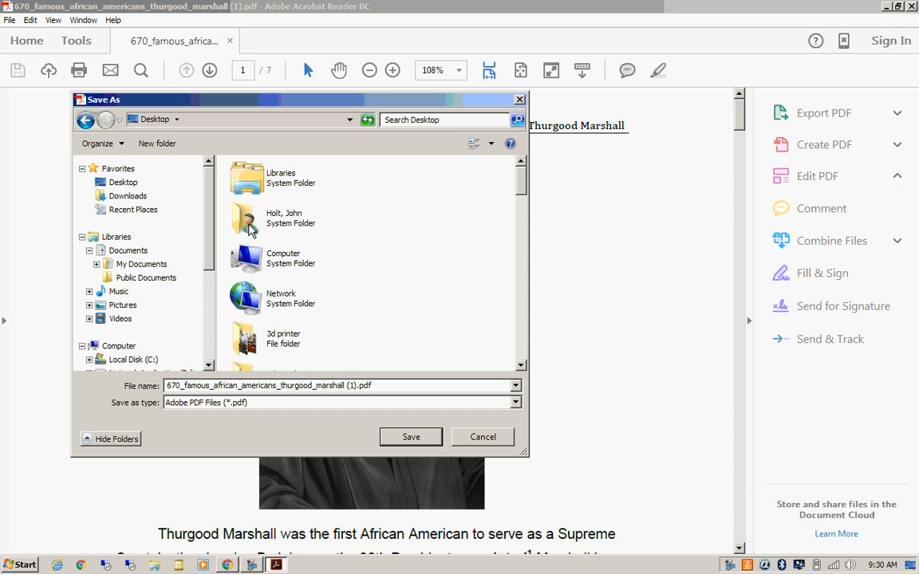
# Step: Create a 'Readworks Reading Passages' desktop folder containing a '3rd Grade' subfolder, and open it
pyautogui.rightClick(390, 217)
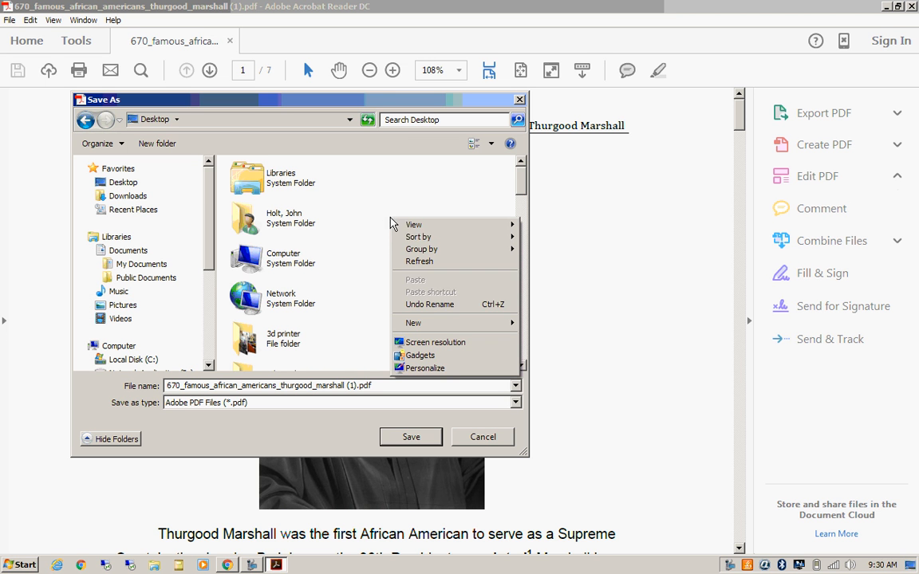
pyautogui.moveTo(425, 324)
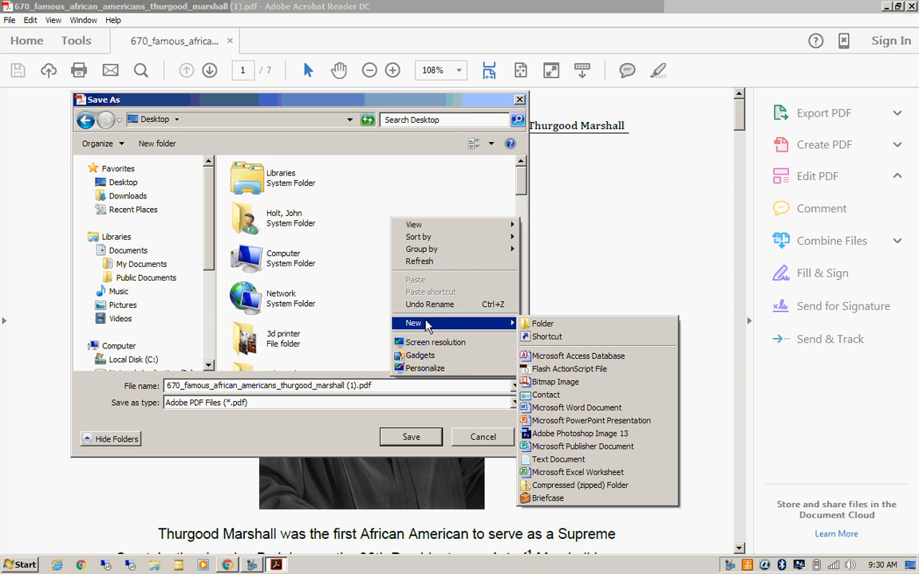
pyautogui.click(549, 325)
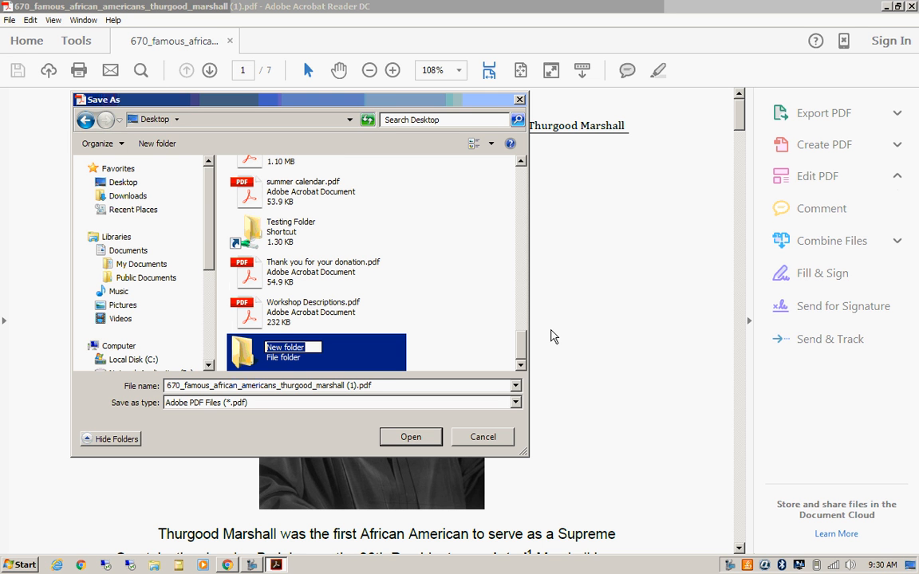
pyautogui.write('Reas')
pyautogui.write('works Reading ')
pyautogui.write('Passages')
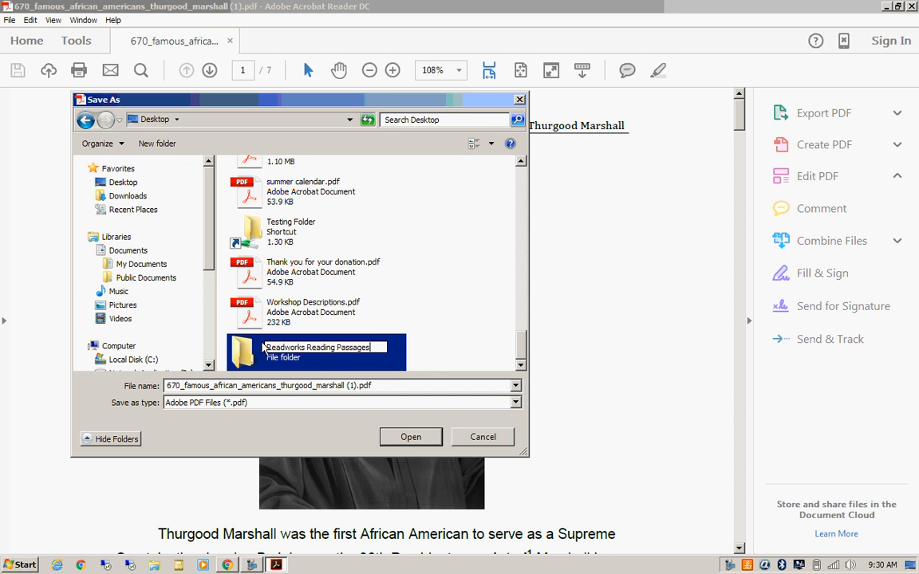
pyautogui.doubleClick(241, 352)
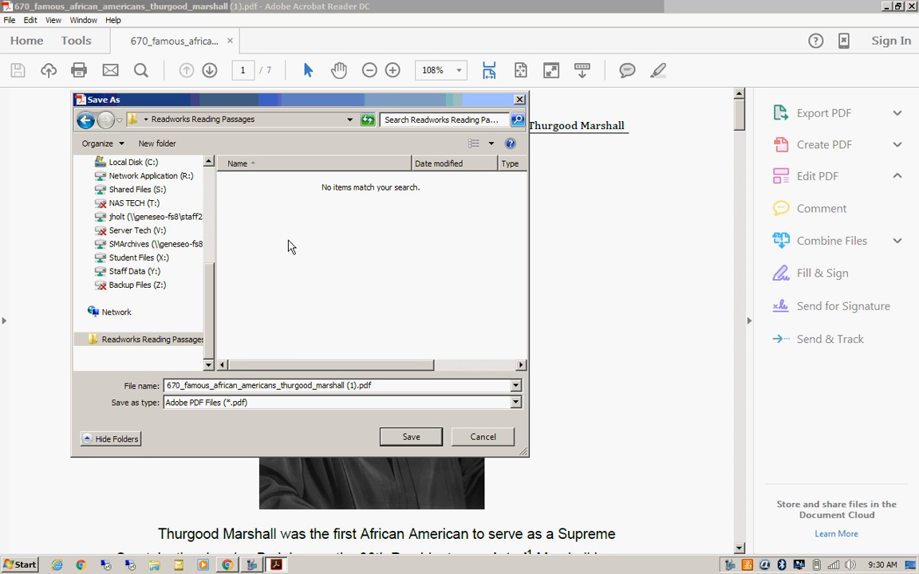
pyautogui.rightClick(289, 242)
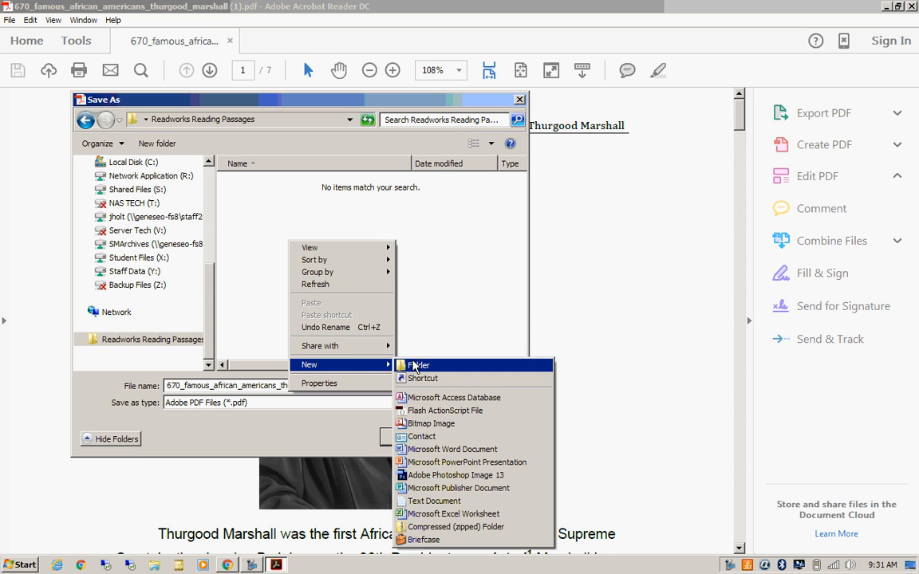
pyautogui.click(417, 365)
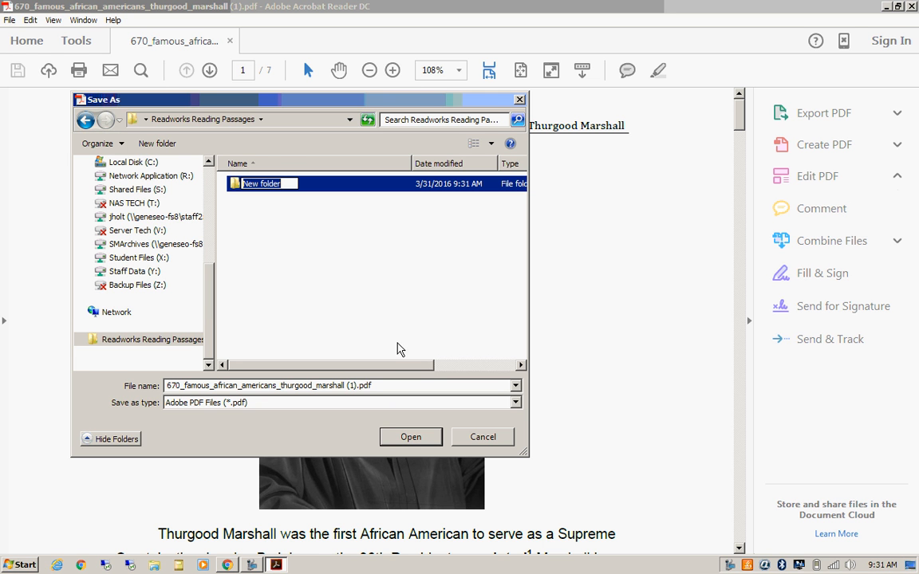
pyautogui.write('3rd Grade')
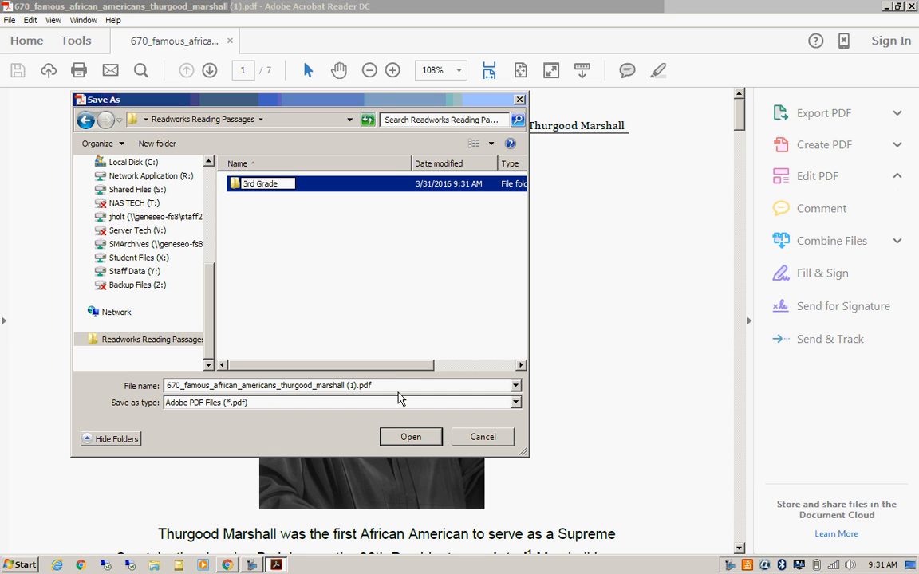
pyautogui.click(232, 184)
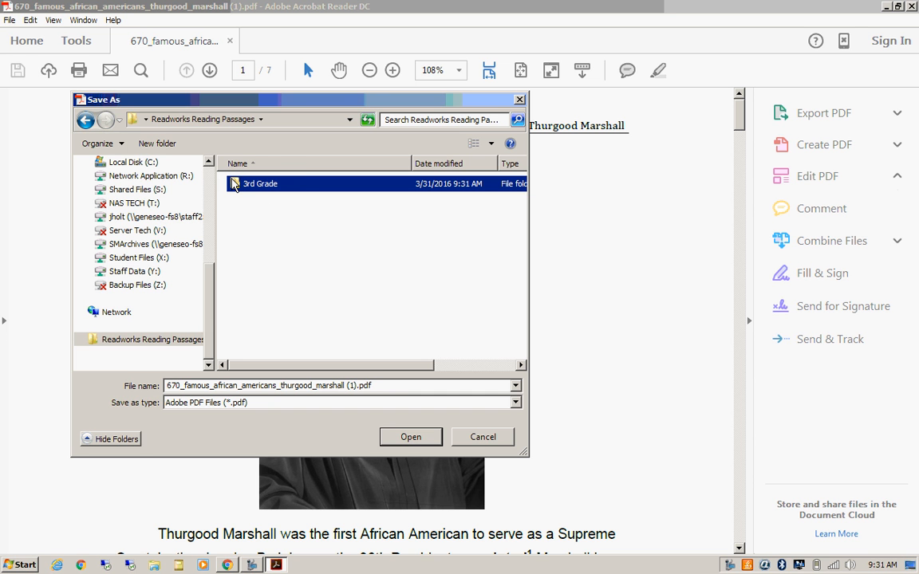
pyautogui.doubleClick(232, 184)
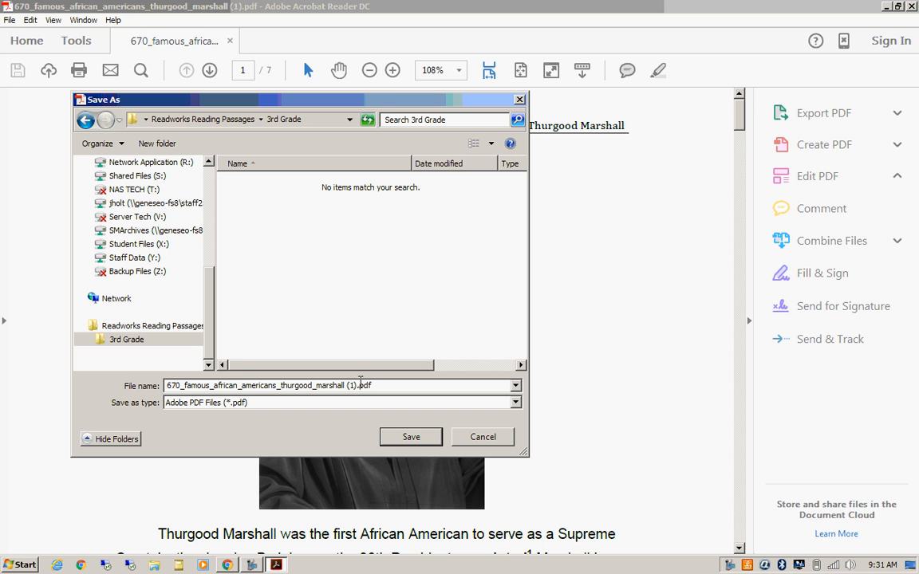
# Step: Name the file 'Famous African Americans - Thurgood Marshall' using the copied title and save
pyautogui.tripleClick(239, 386)
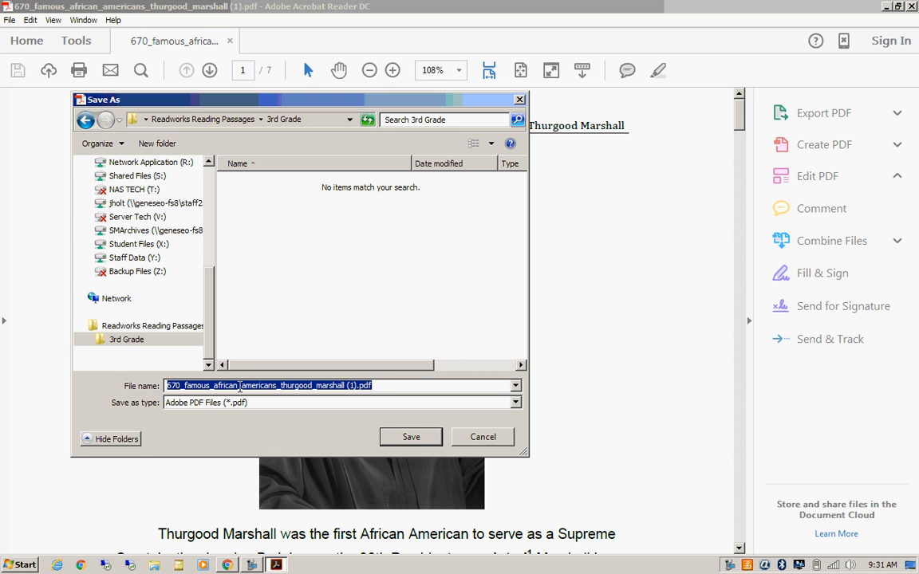
pyautogui.write('Famous African Americans - Thurgood Marshall')
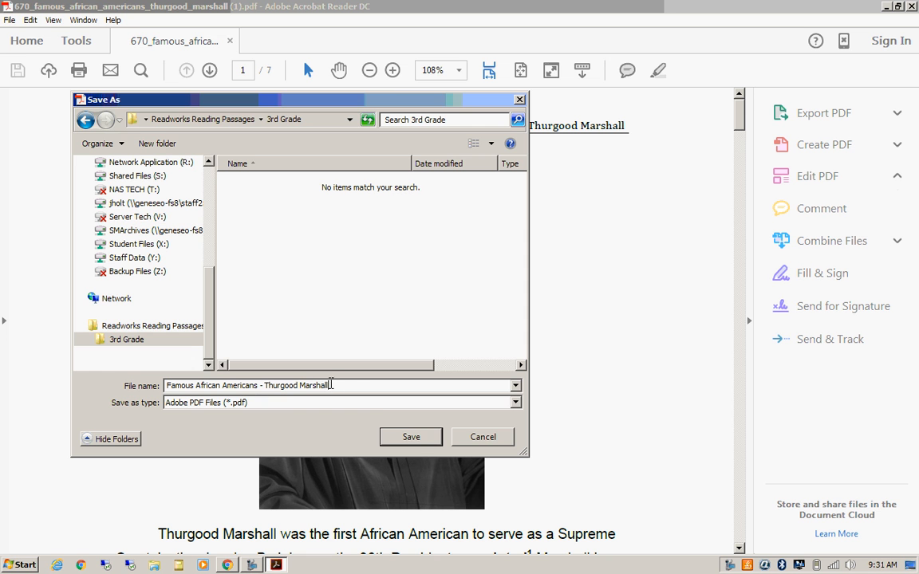
pyautogui.click(412, 438)
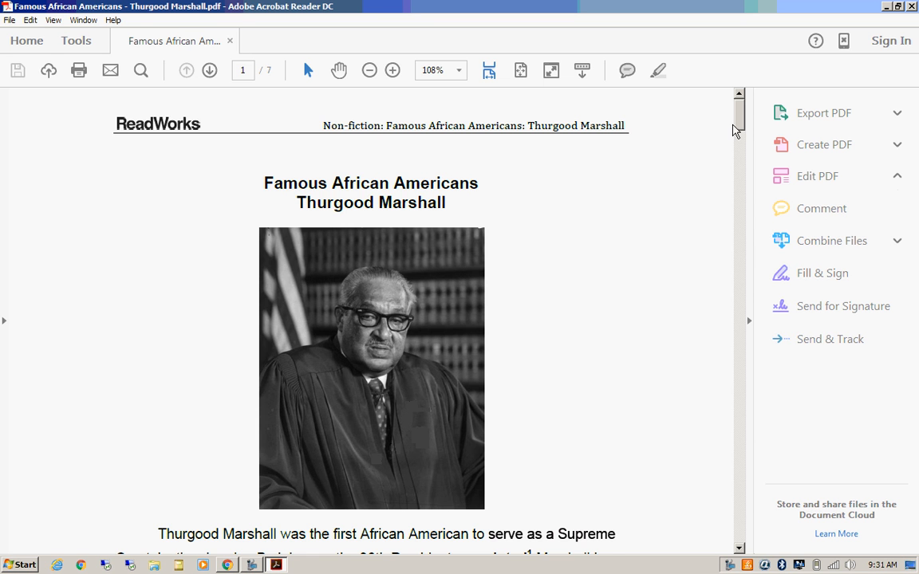
# Step: Scroll the PDF down to page 6, Teacher Guide & Answers with bolded correct answers
pyautogui.moveTo(737, 121); pyautogui.dragTo(738, 443)
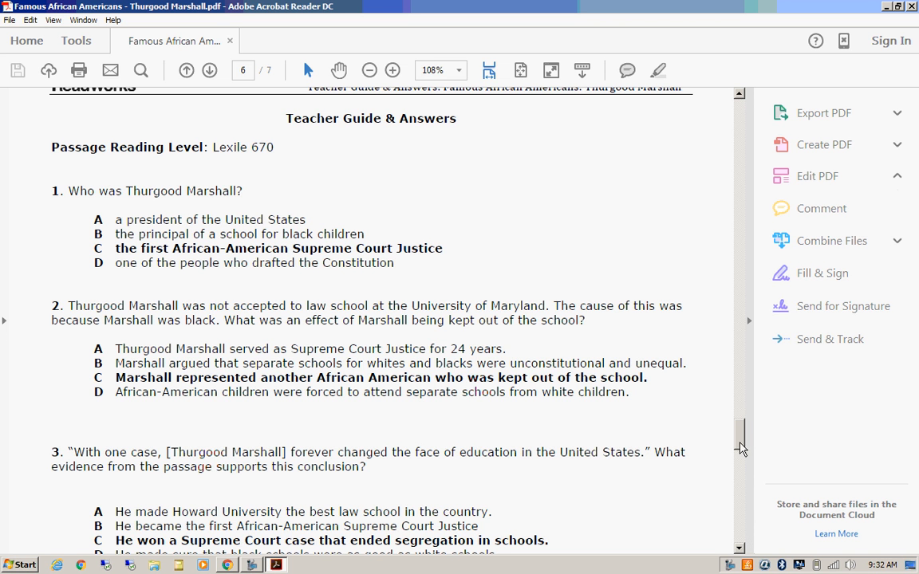
pyautogui.moveTo(740, 441); pyautogui.dragTo(740, 444)
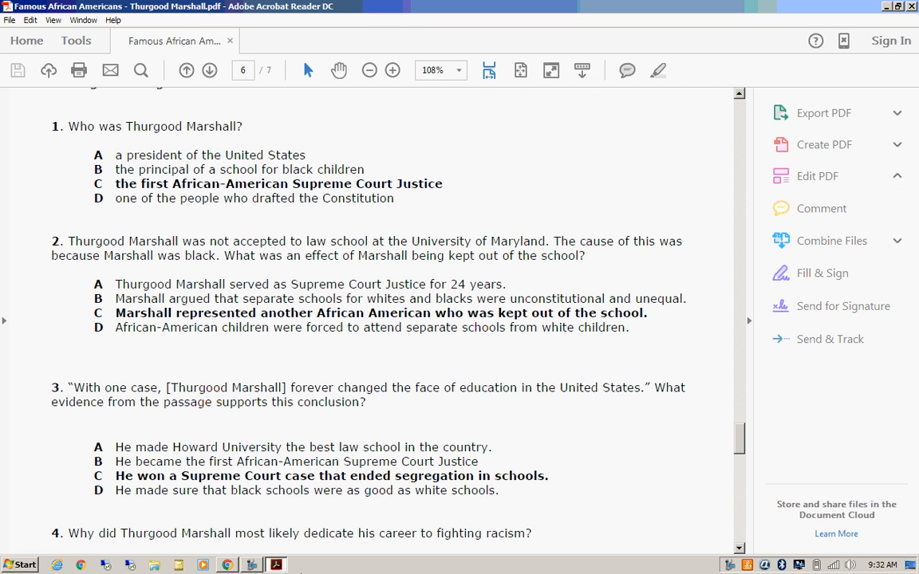
# Step: Return to Chrome's eDoctrina home tab and open Assessment > Setup Assessments
pyautogui.click(227, 565)
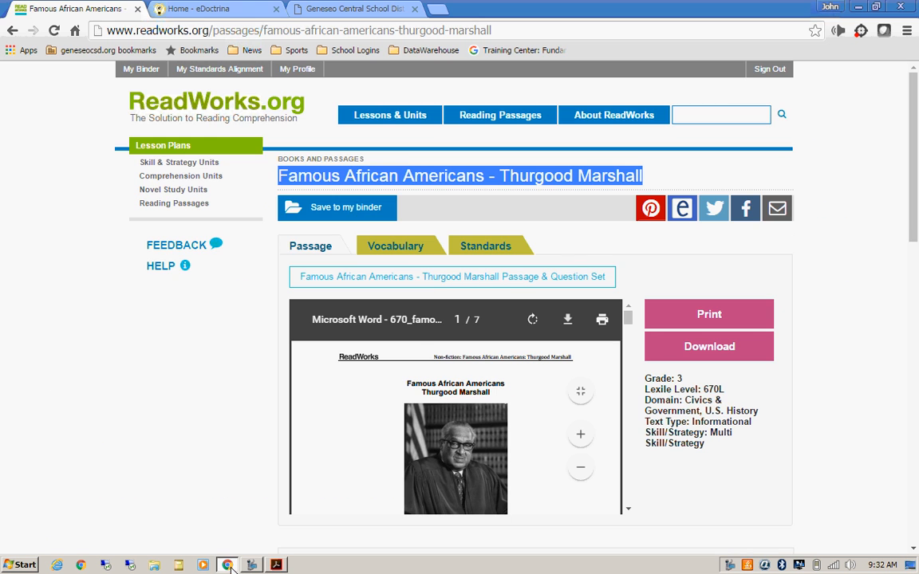
pyautogui.click(204, 9)
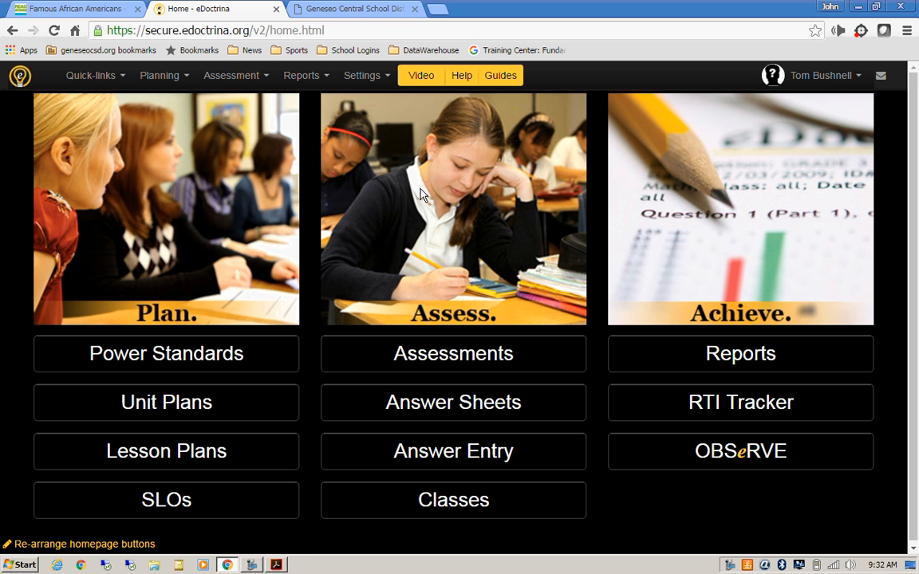
pyautogui.click(250, 80)
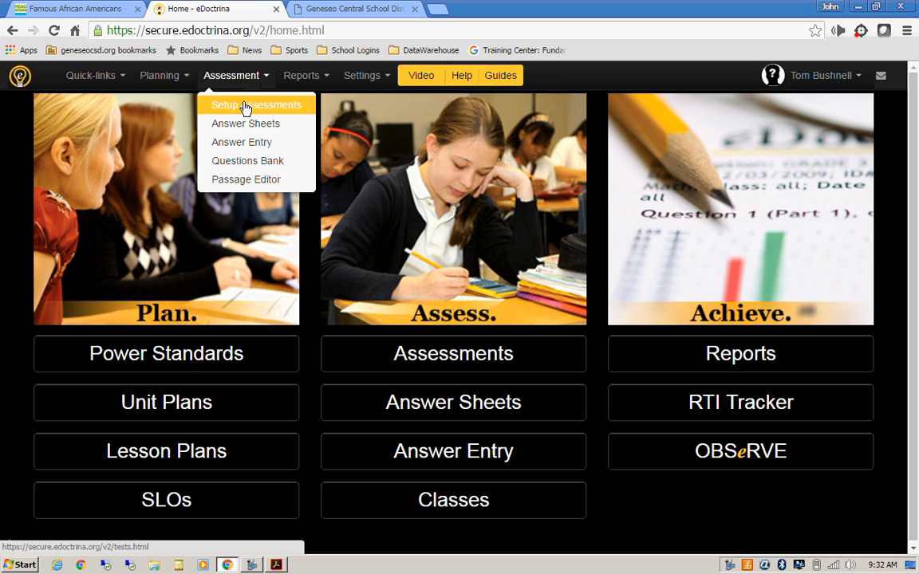
pyautogui.click(246, 105)
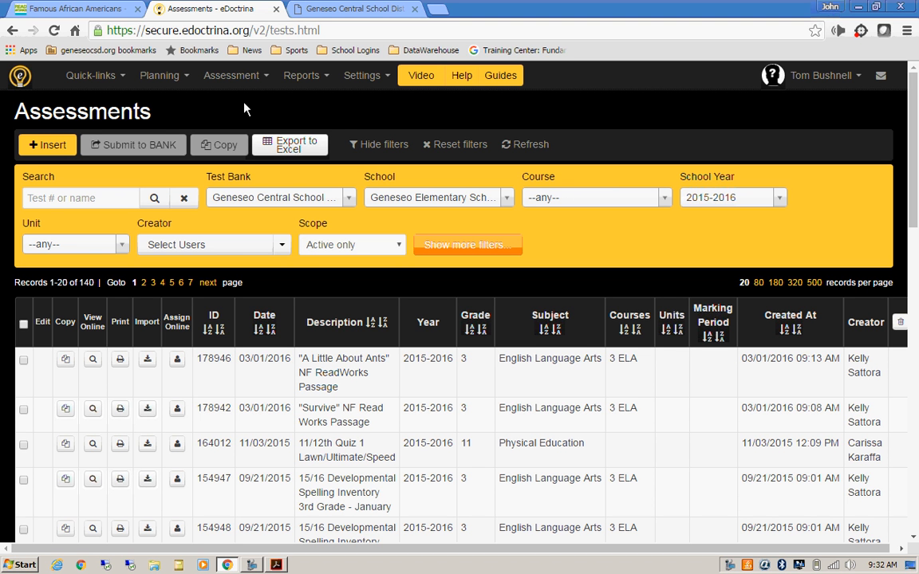
# Step: Create a new assessment named 'Famous African Americans - Thurgood Marshall' from the copied title
pyautogui.click(38, 146)
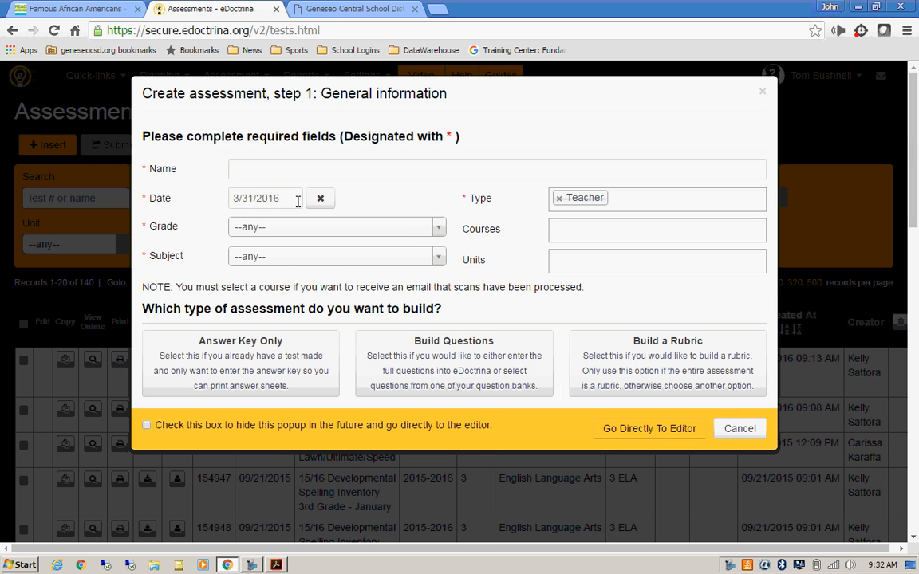
pyautogui.click(260, 171)
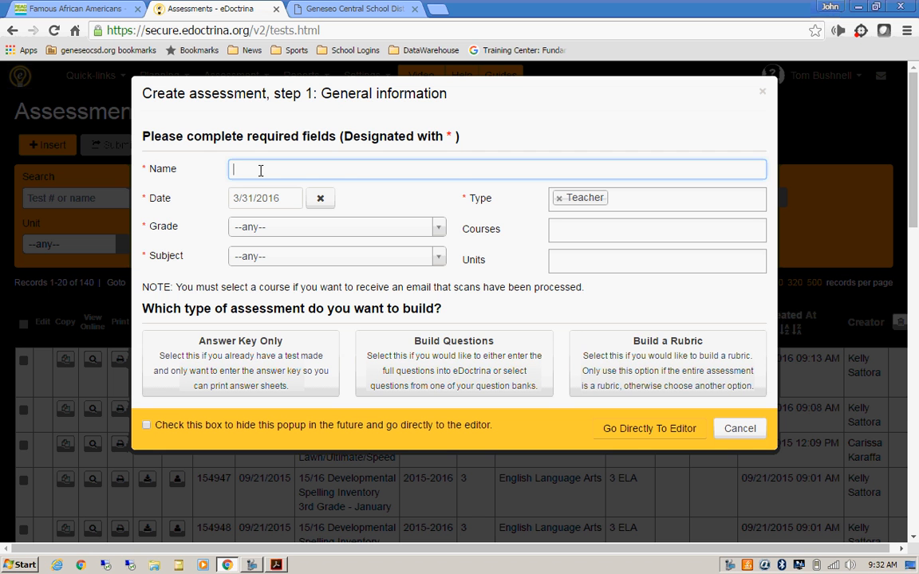
pyautogui.write('Famous African Americans - Thurgood Marshall')
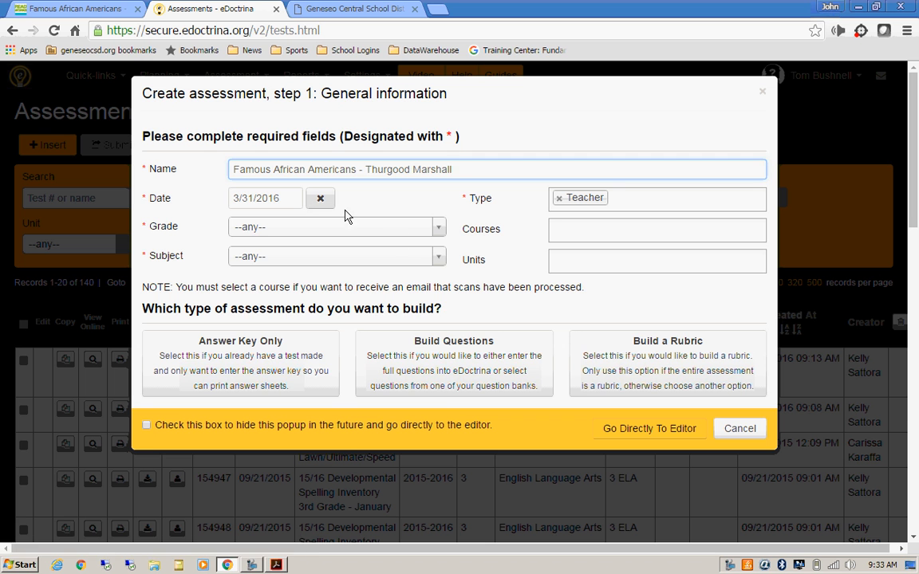
# Step: Set grade 3 and subject English Language Arts, and add the 3 ELA course
pyautogui.click(441, 233)
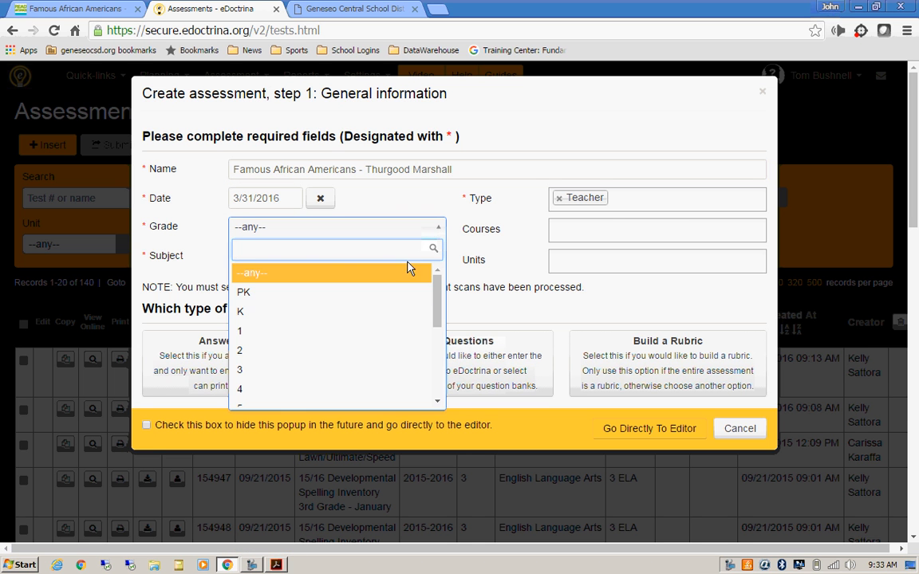
pyautogui.click(316, 372)
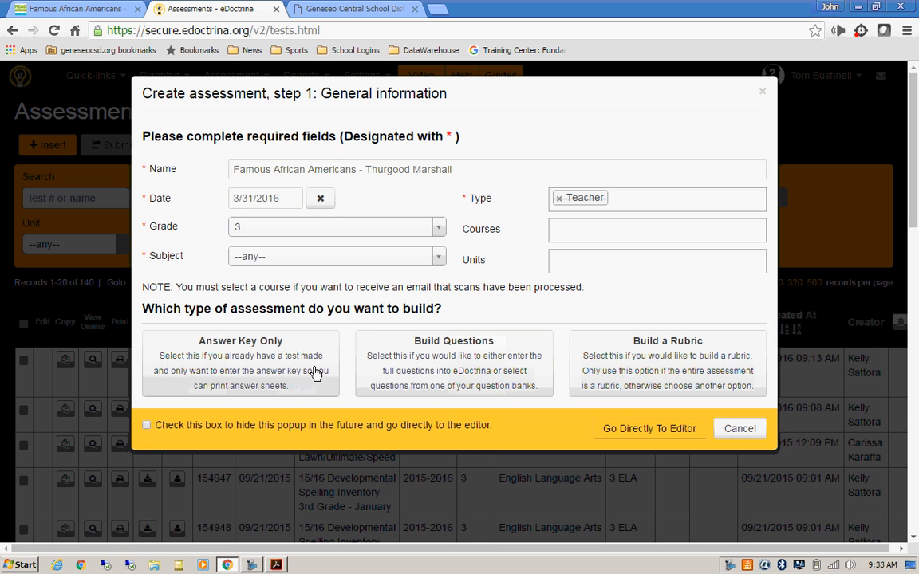
pyautogui.click(441, 259)
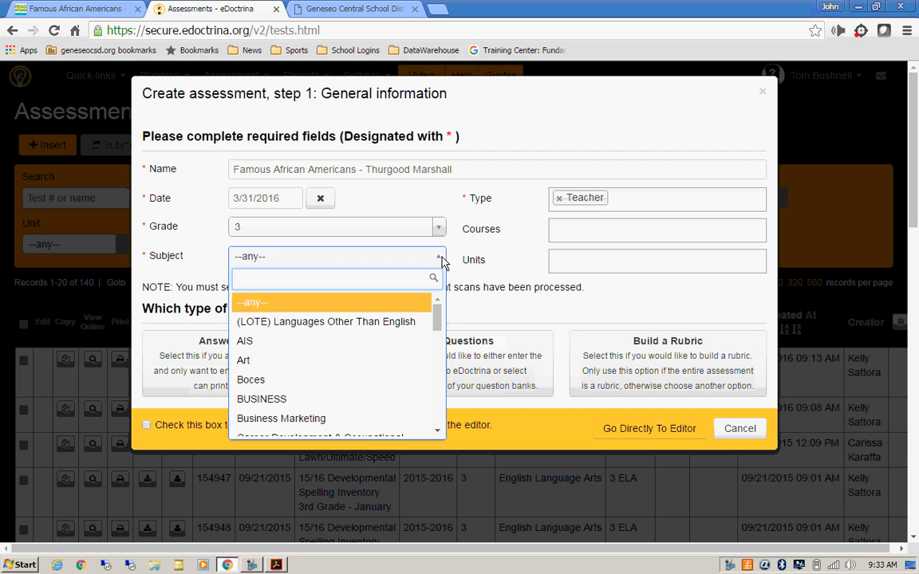
pyautogui.moveTo(438, 323); pyautogui.dragTo(437, 349)
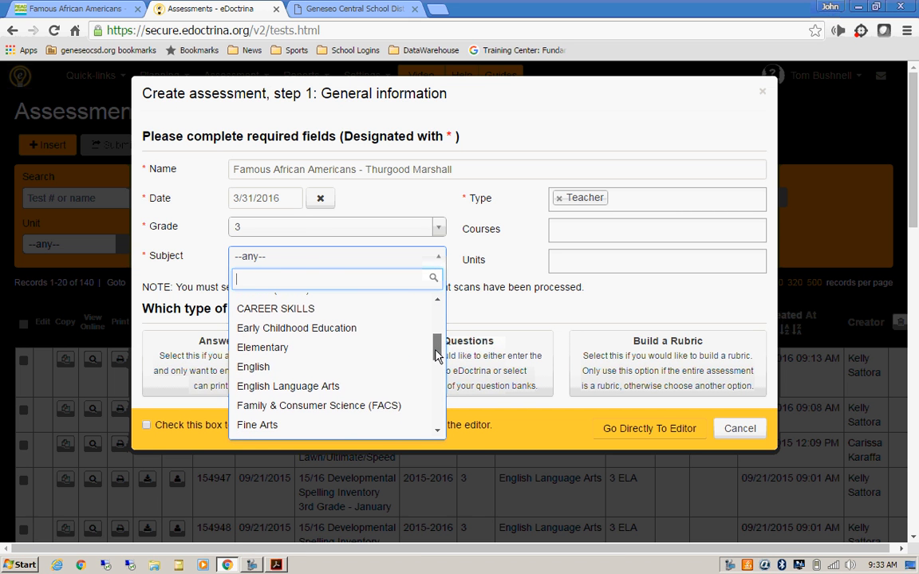
pyautogui.click(355, 387)
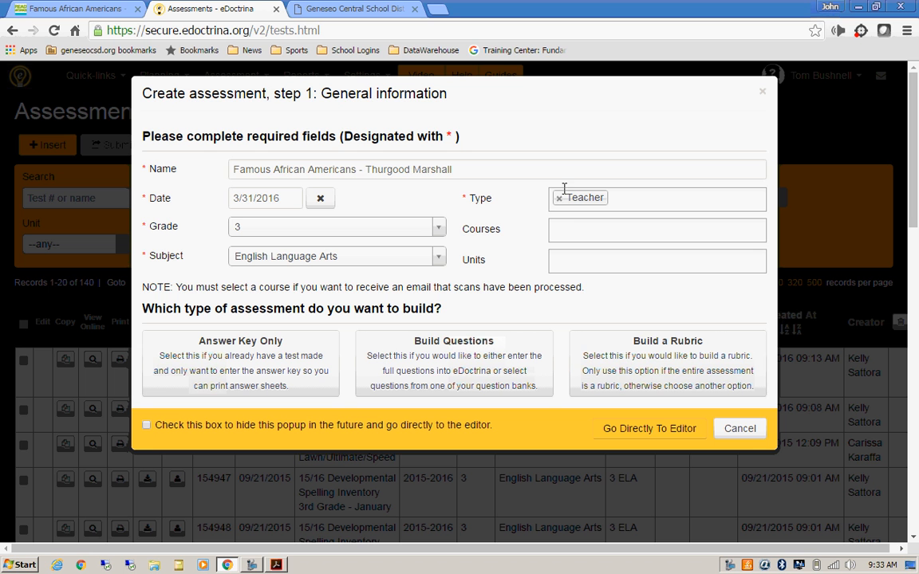
pyautogui.click(577, 232)
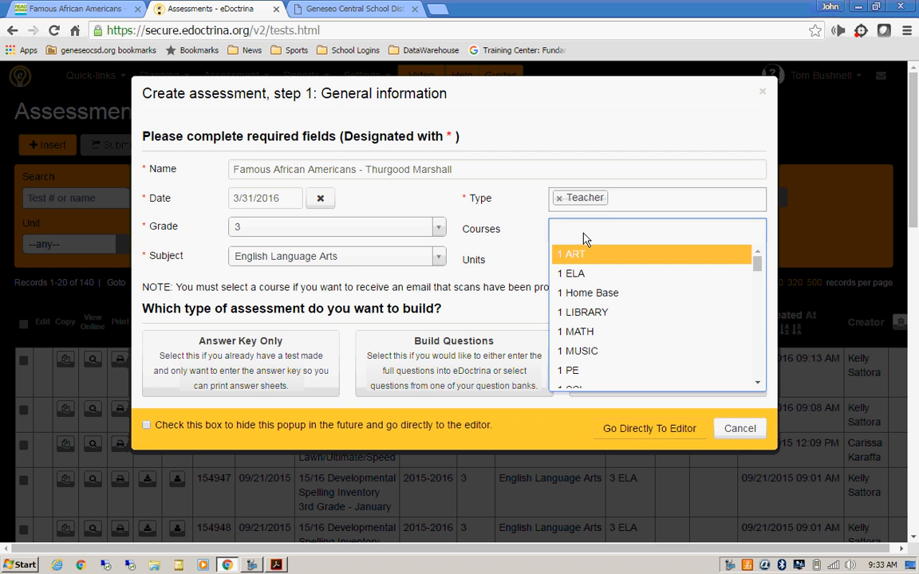
pyautogui.moveTo(757, 265); pyautogui.dragTo(757, 308)
pyautogui.click(671, 324)
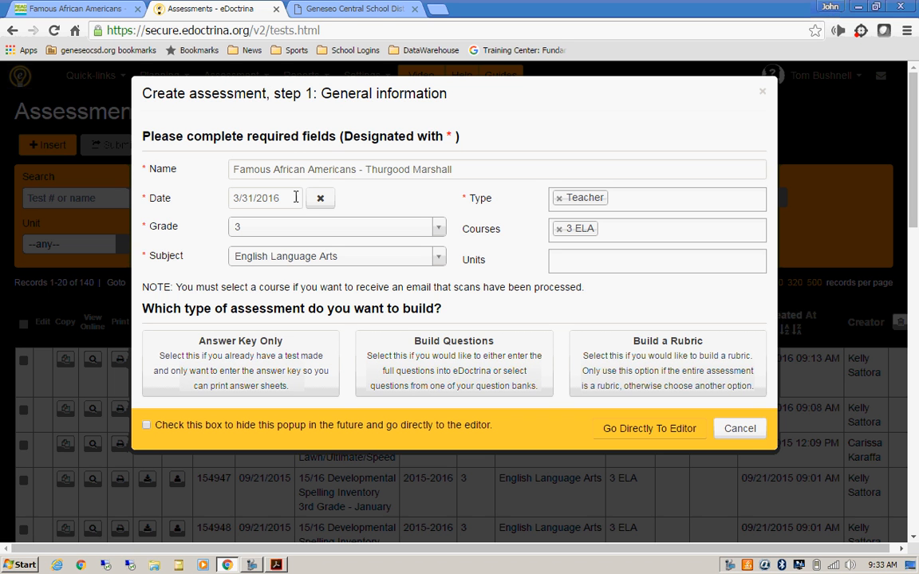
# Step: Build an Answer Key Only assessment: 10 letter questions, 4 choices, max 2 points each
pyautogui.click(218, 362)
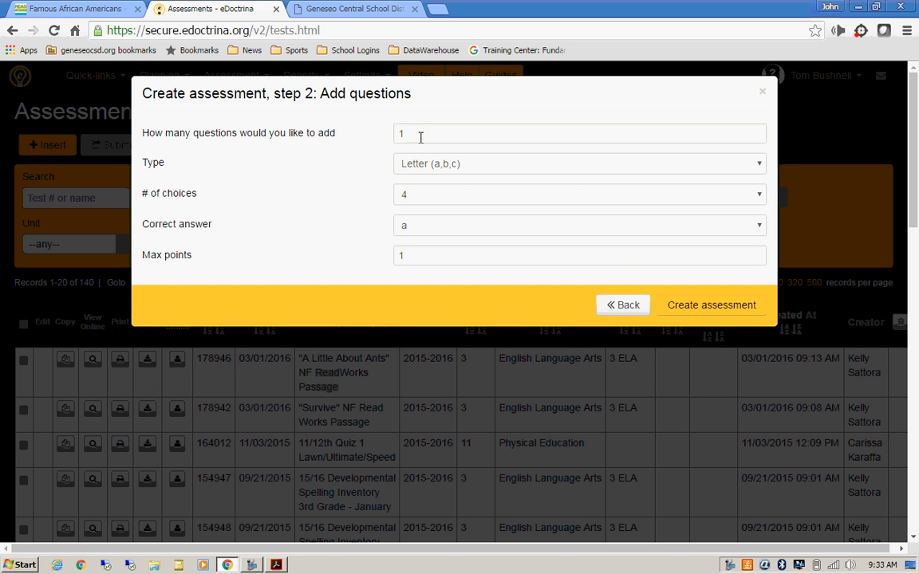
pyautogui.moveTo(424, 135); pyautogui.dragTo(396, 135)
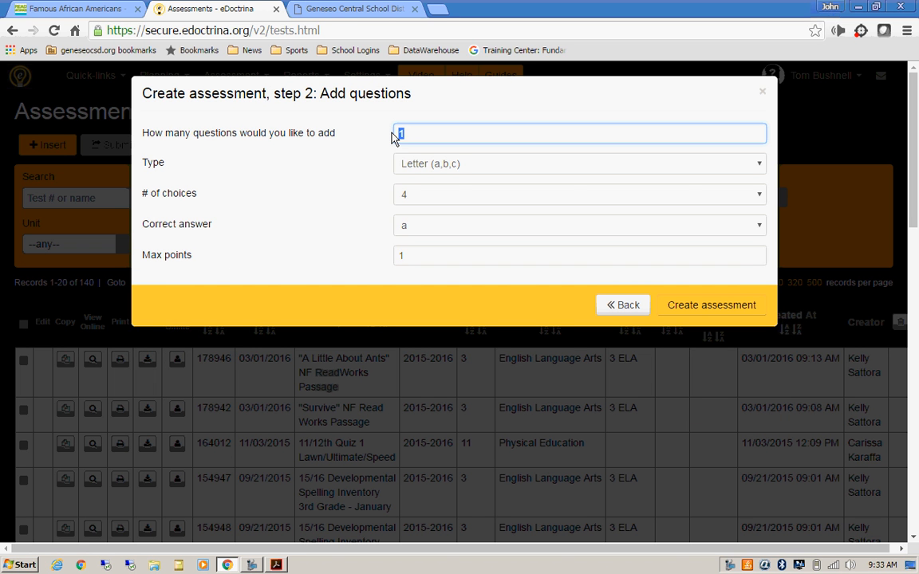
pyautogui.click(568, 168)
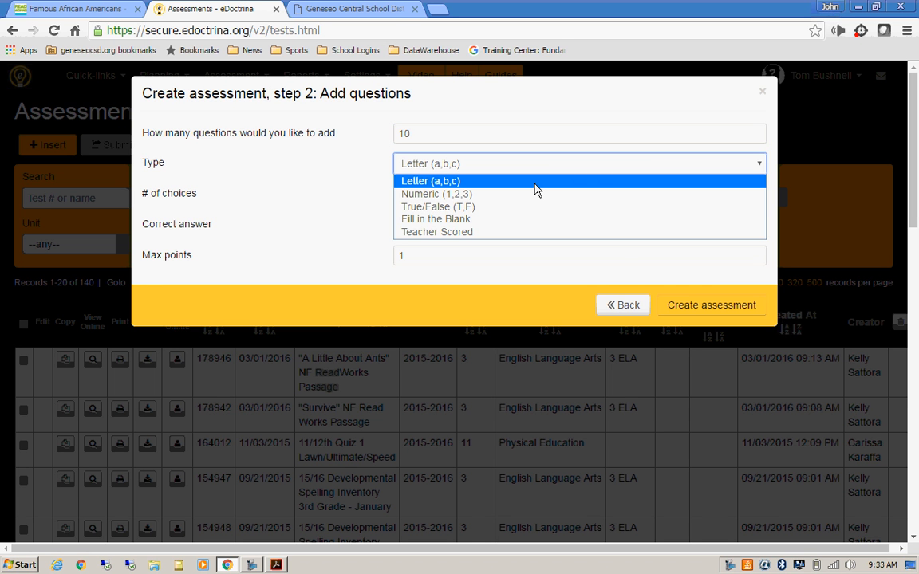
pyautogui.click(535, 183)
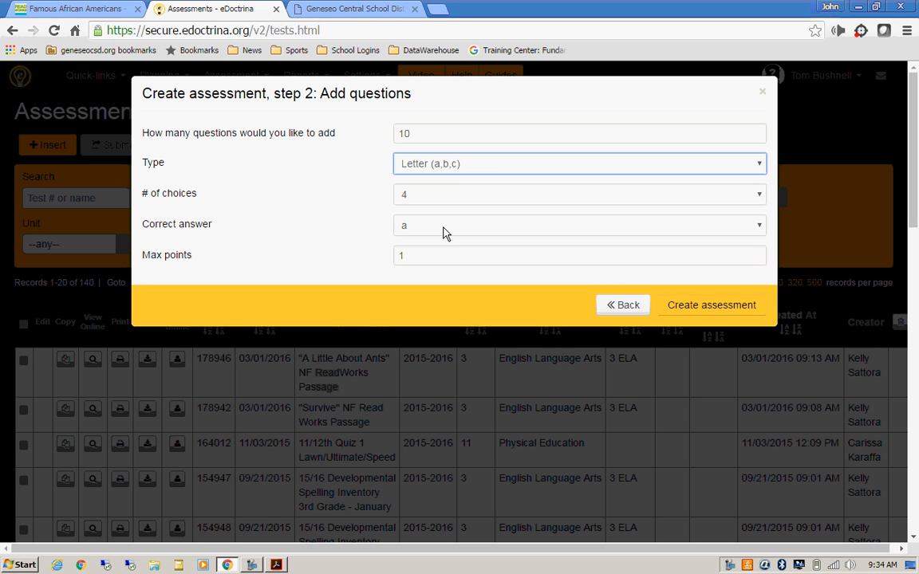
pyautogui.doubleClick(399, 257)
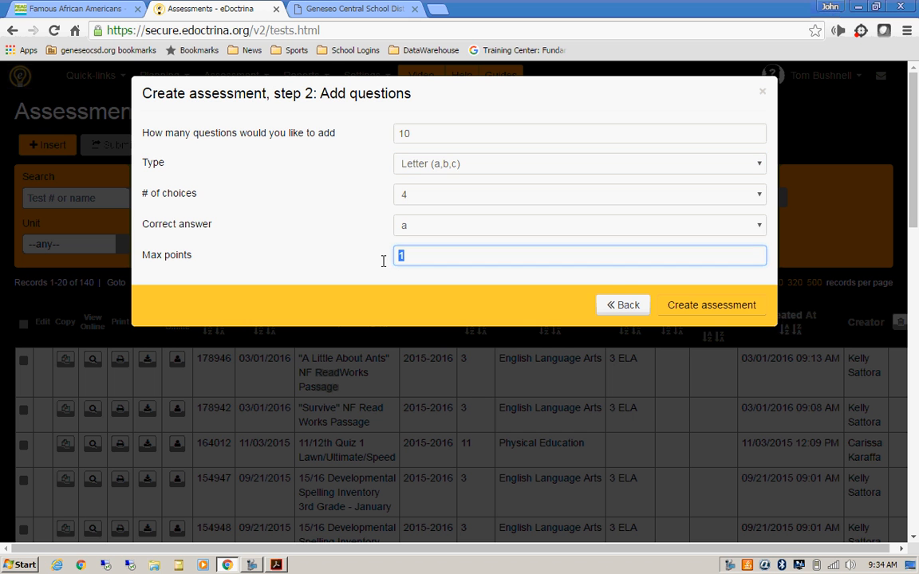
pyautogui.write('2')
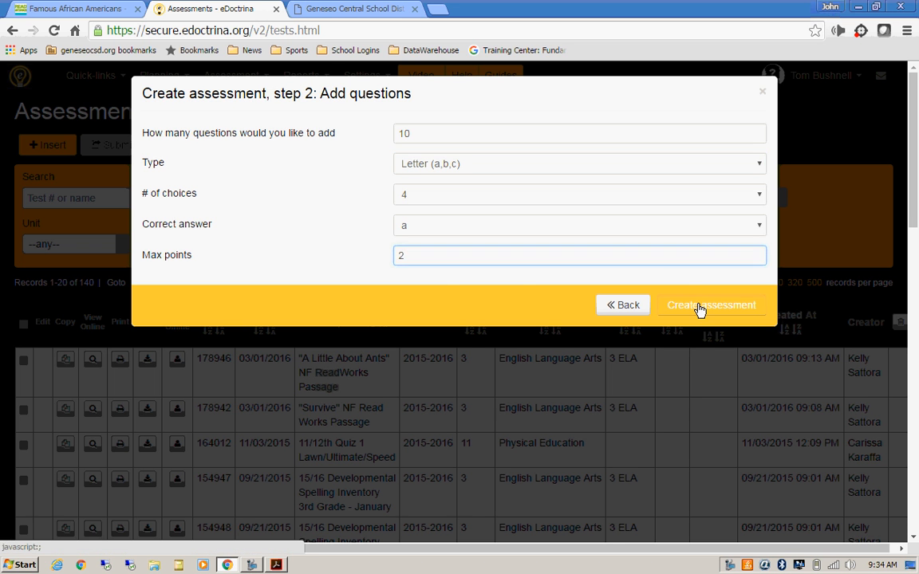
pyautogui.click(699, 308)
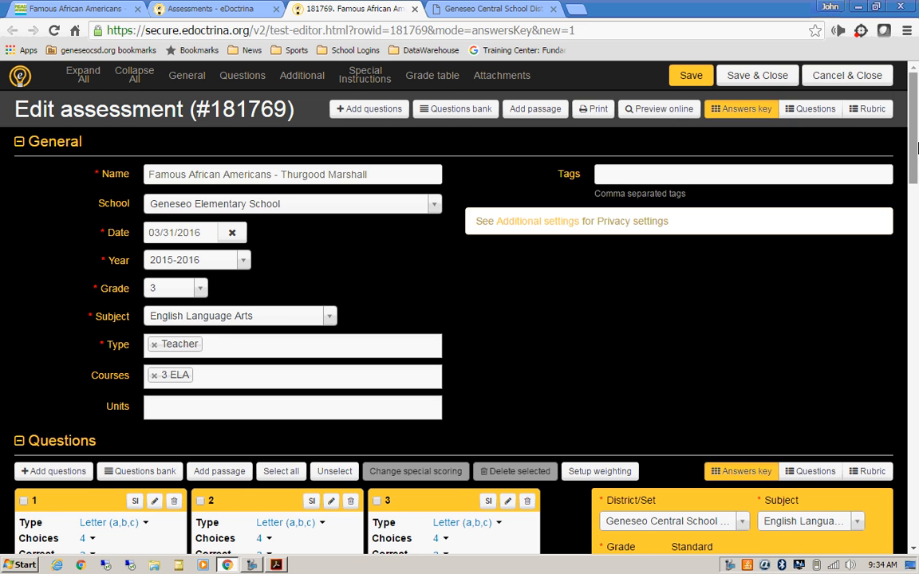
# Step: Mark c as the correct answer for questions 1, 2 and 3, then show the ReadWorks page
pyautogui.moveTo(916, 148); pyautogui.dragTo(796, 217)
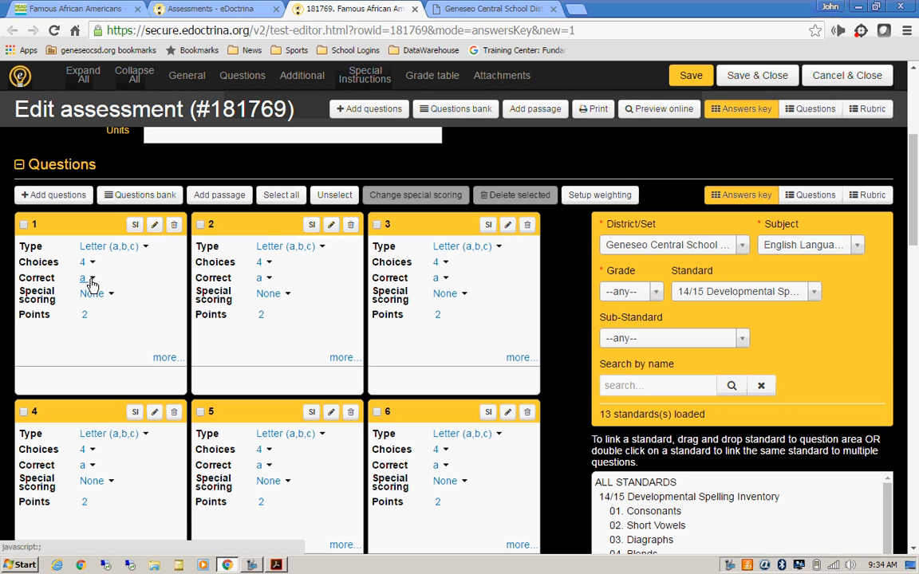
pyautogui.click(90, 279)
pyautogui.click(92, 319)
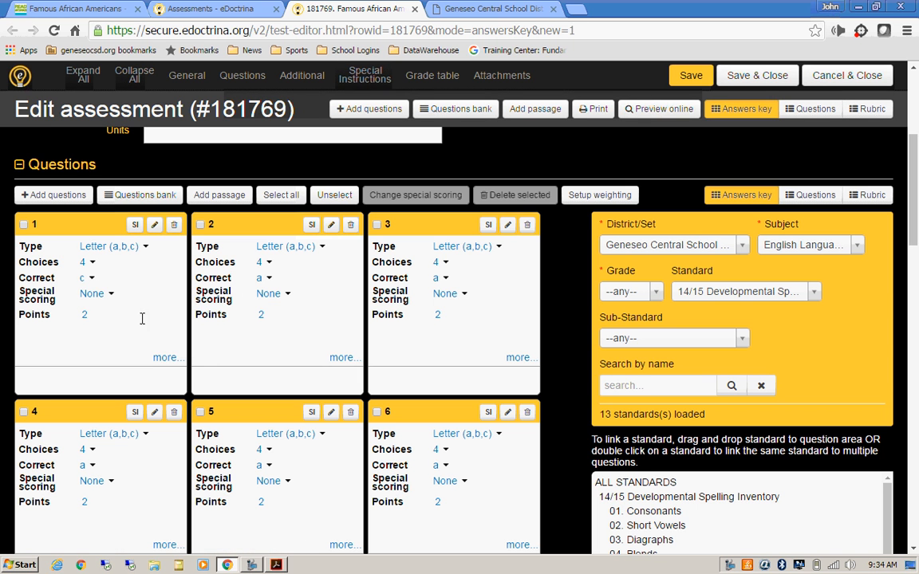
pyautogui.click(268, 279)
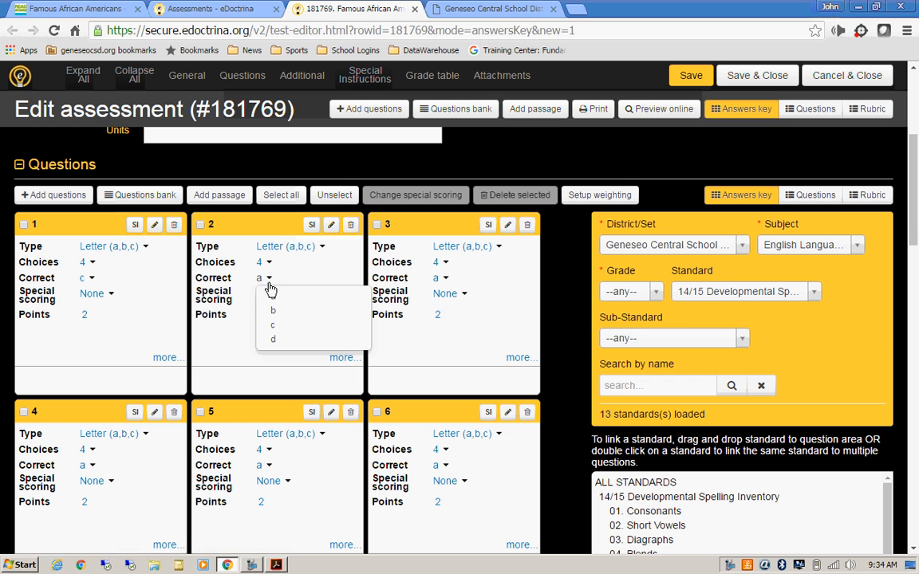
pyautogui.click(277, 329)
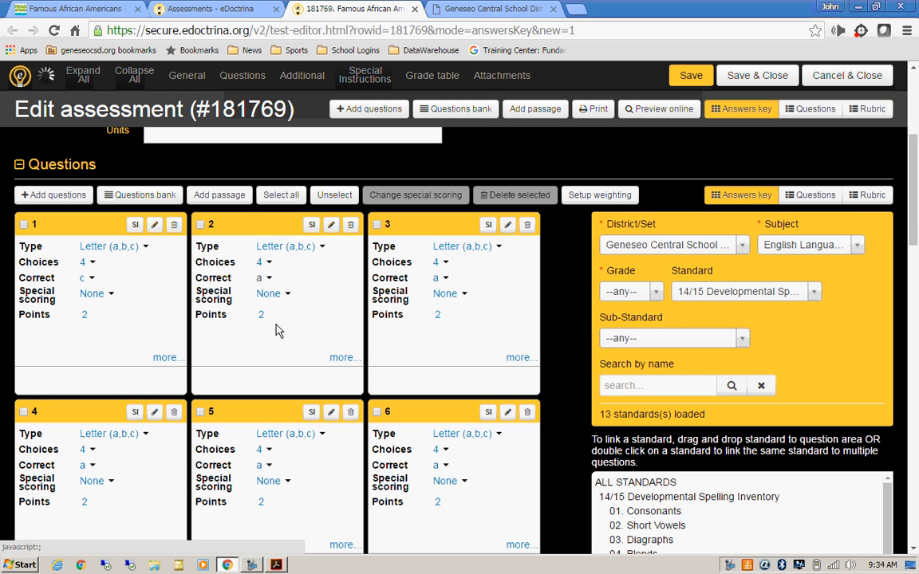
pyautogui.click(445, 279)
pyautogui.click(451, 327)
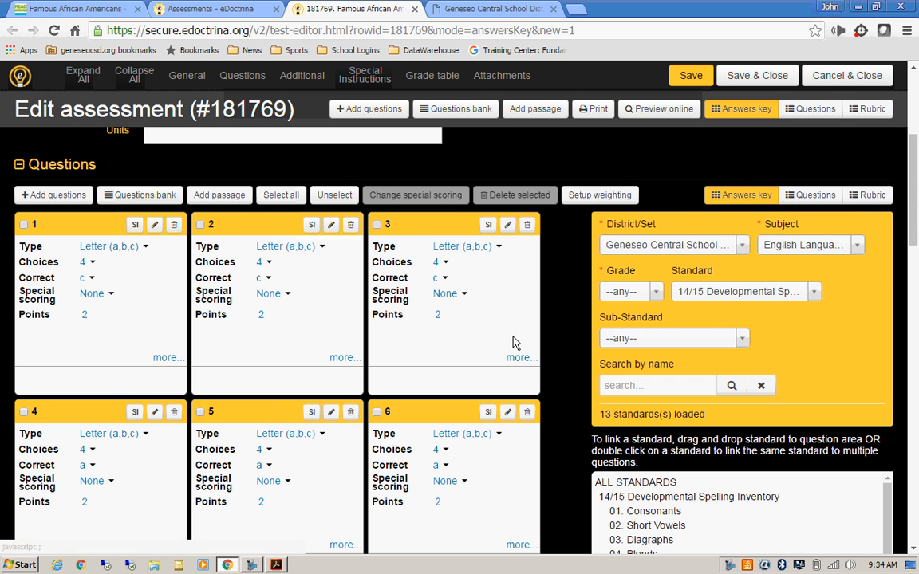
pyautogui.scroll(-2, 907, 225)
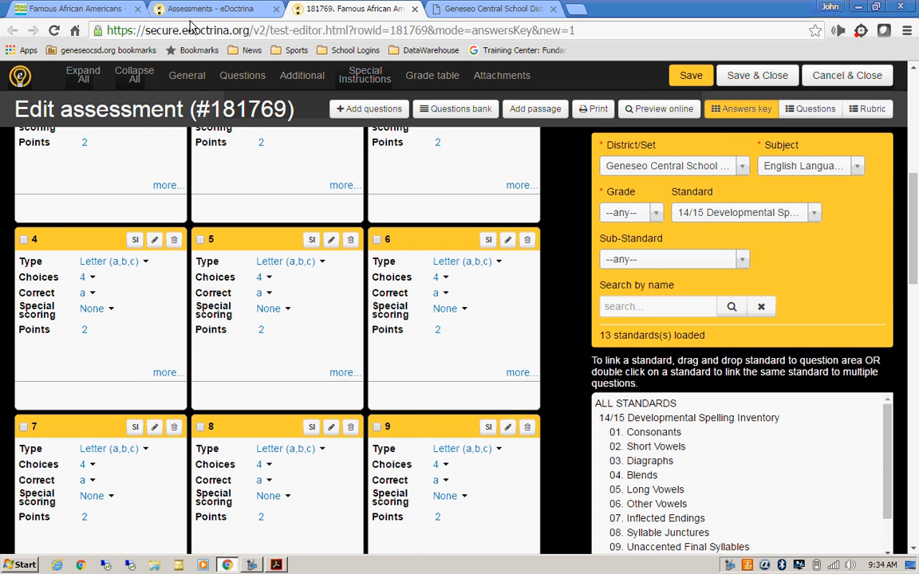
pyautogui.click(60, 12)
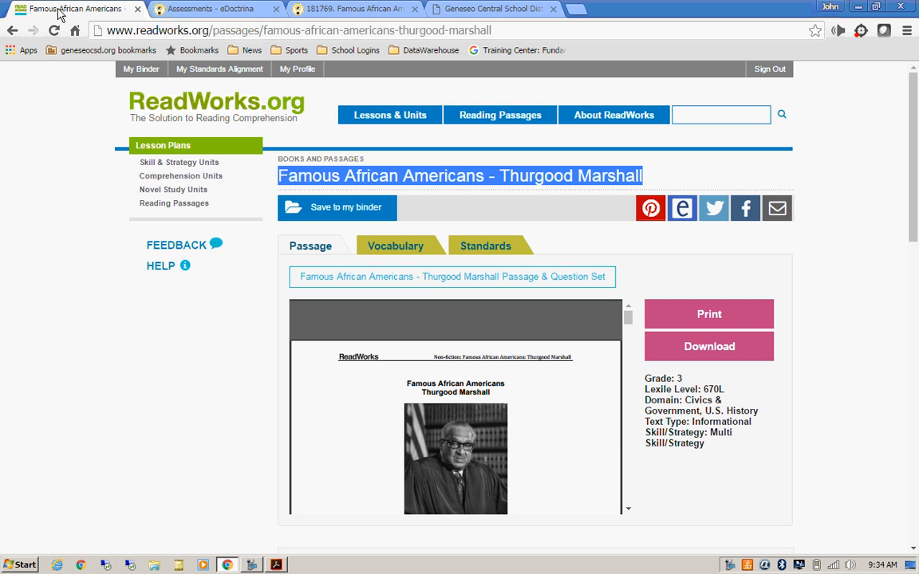
# Step: Check the Thurgood Marshall PDF's Teacher Guide answers in Acrobat, then return to the eDoctrina assessment
pyautogui.click(276, 565)
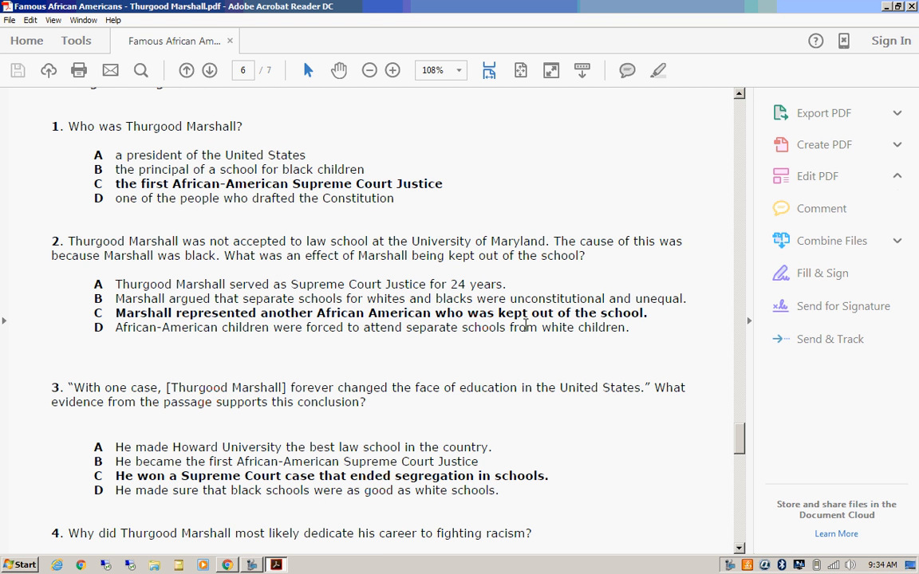
pyautogui.moveTo(743, 447); pyautogui.dragTo(744, 502)
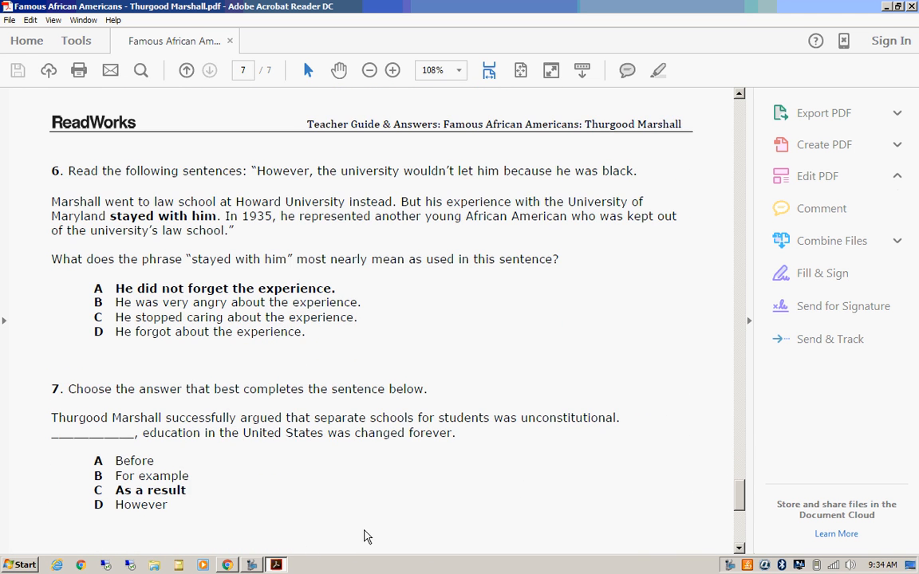
pyautogui.click(228, 565)
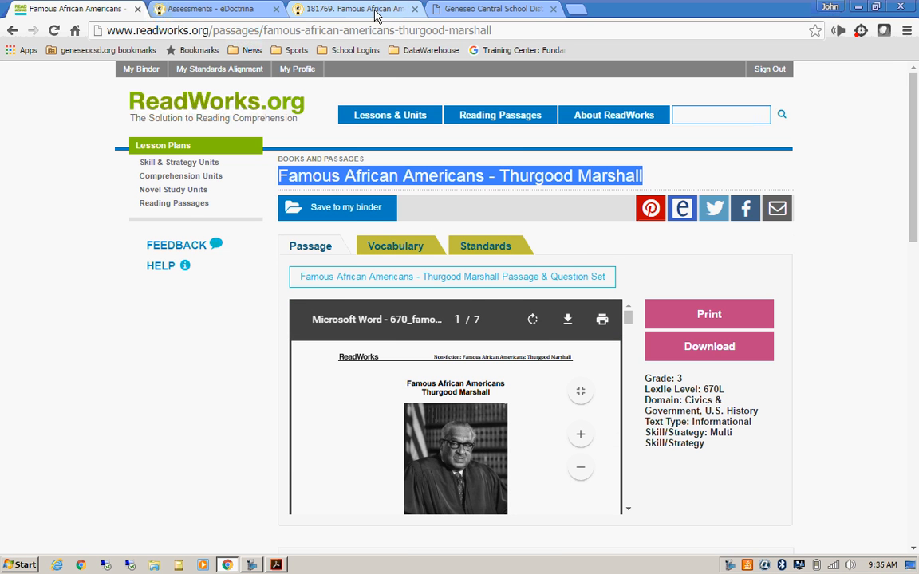
pyautogui.click(342, 9)
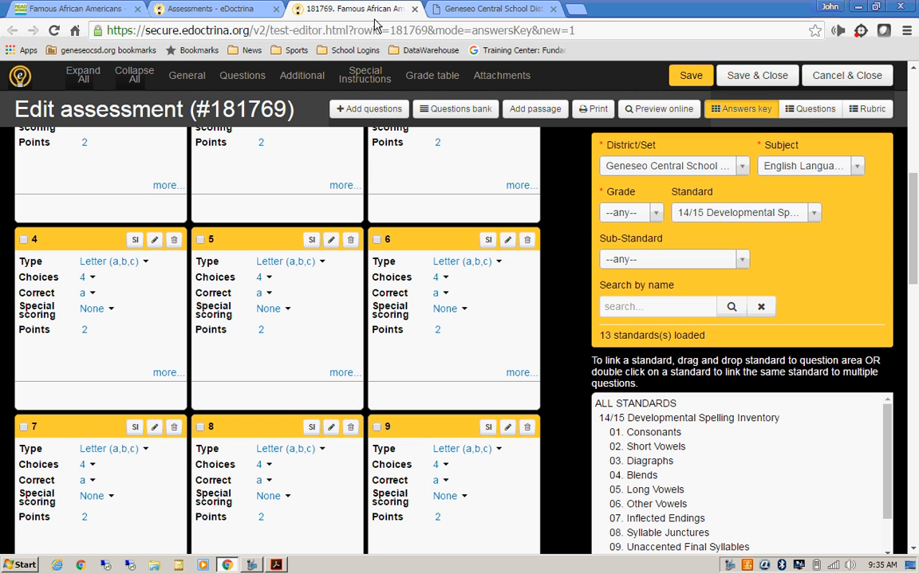
# Step: Set the correct answers for questions 4, 5 and 7 to d, b and c
pyautogui.click(86, 294)
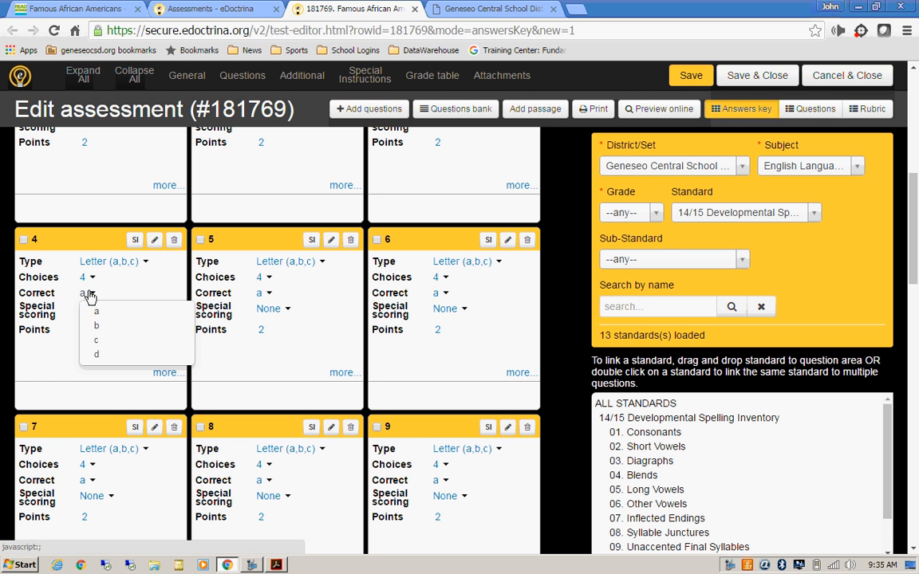
pyautogui.click(97, 354)
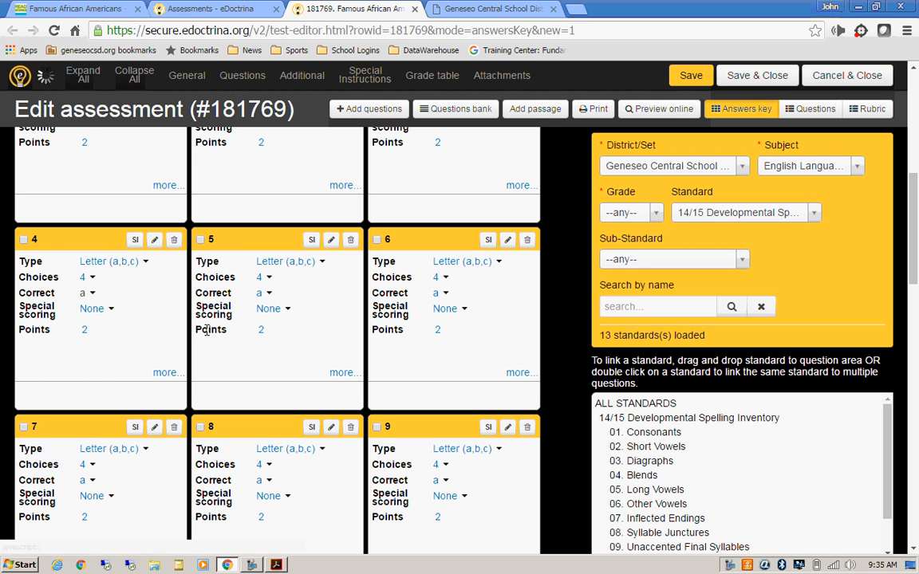
pyautogui.click(262, 293)
pyautogui.click(272, 324)
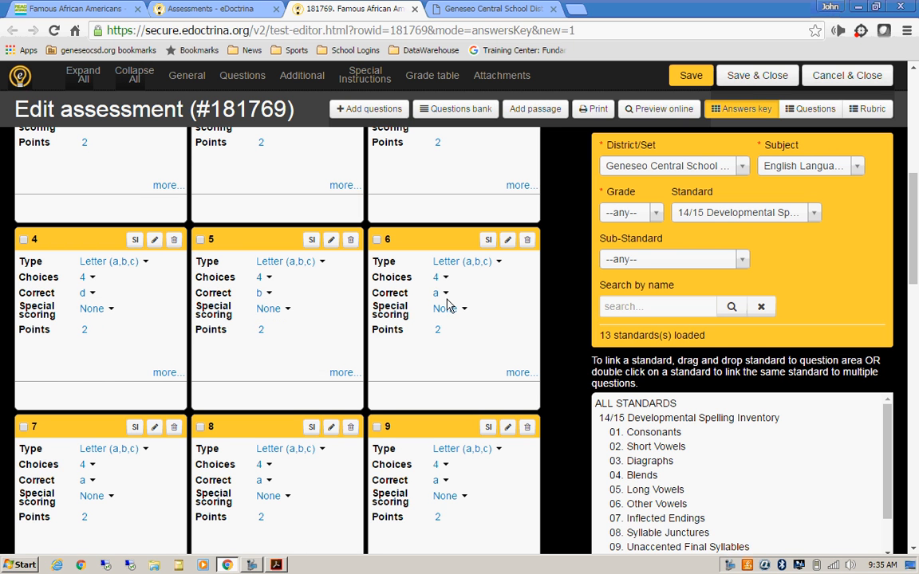
pyautogui.click(84, 481)
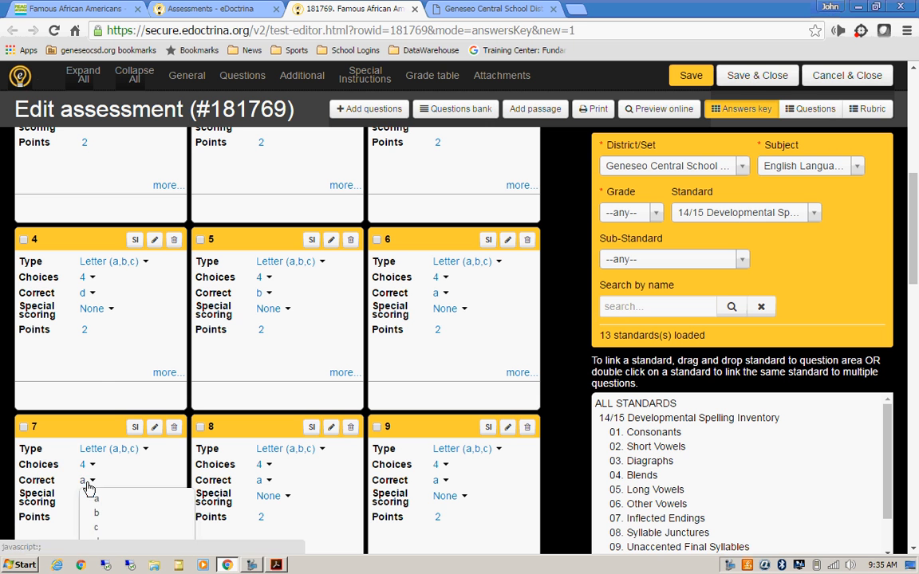
pyautogui.click(99, 530)
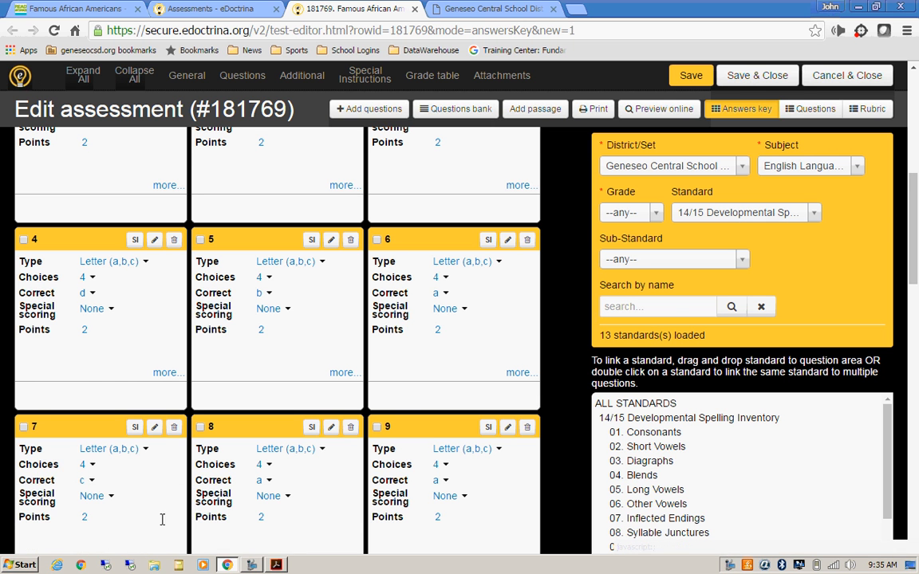
pyautogui.moveTo(916, 220); pyautogui.dragTo(918, 269)
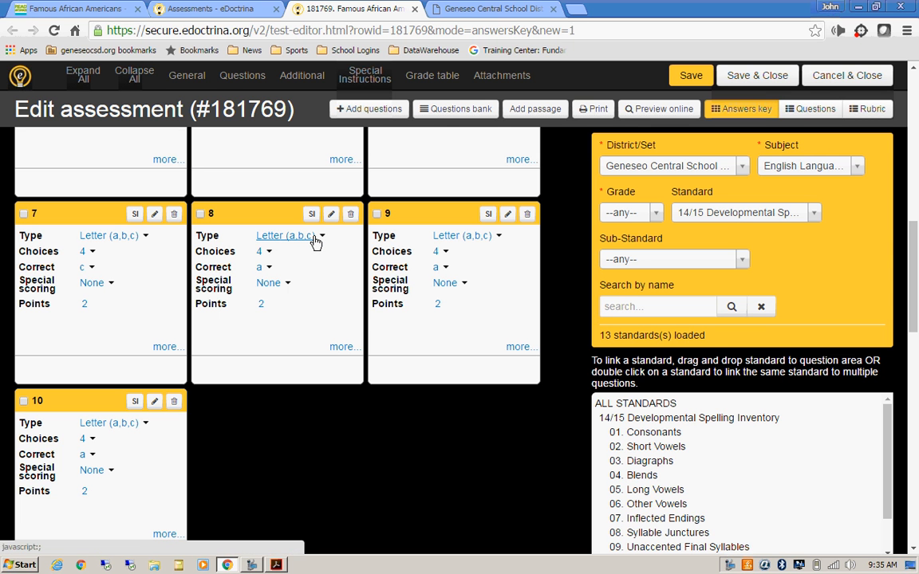
# Step: Change the question type of questions 8, 9 and 10 to Teacher Scored
pyautogui.click(316, 239)
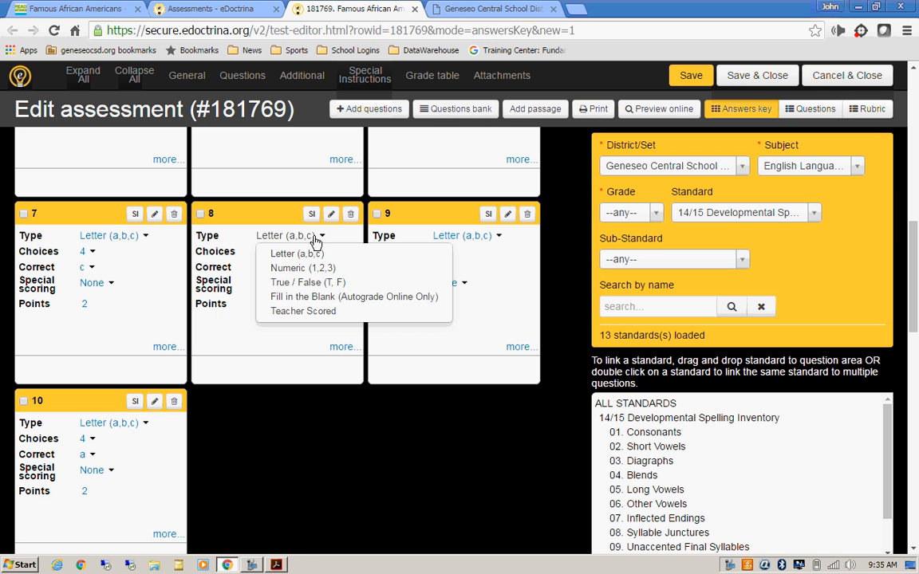
pyautogui.click(306, 311)
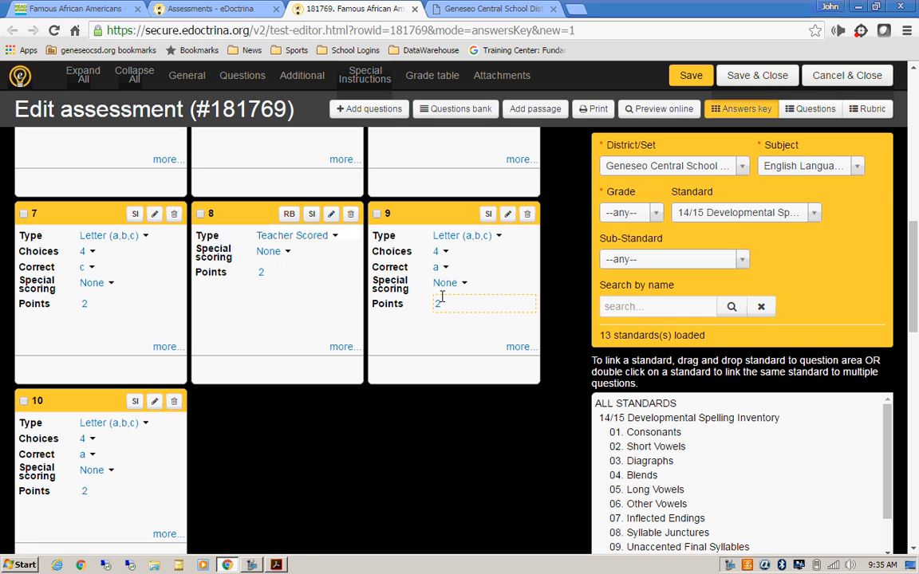
pyautogui.click(498, 240)
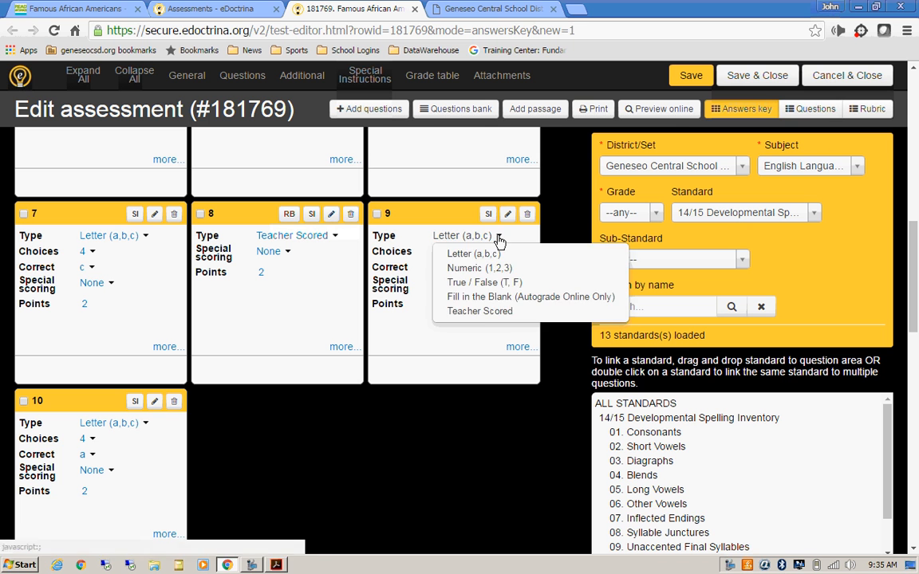
pyautogui.click(482, 312)
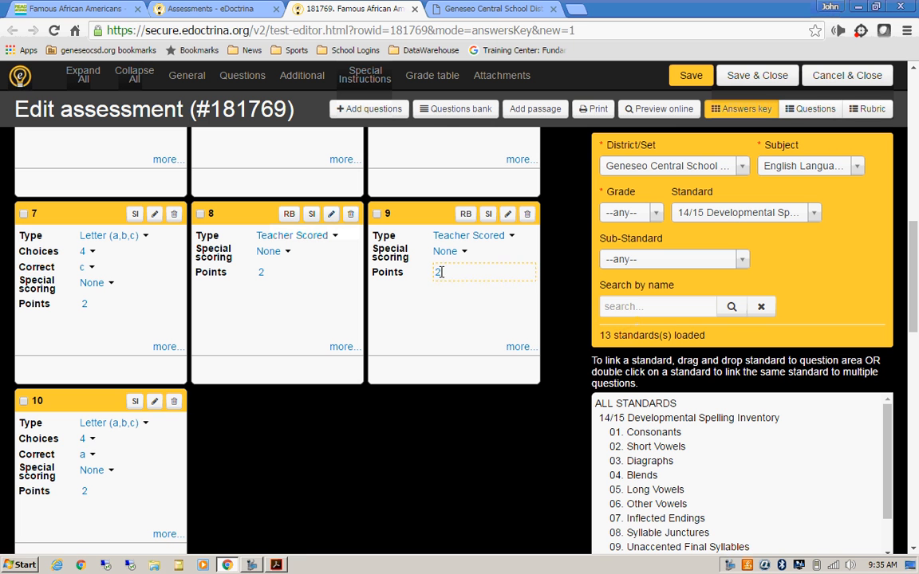
pyautogui.click(123, 423)
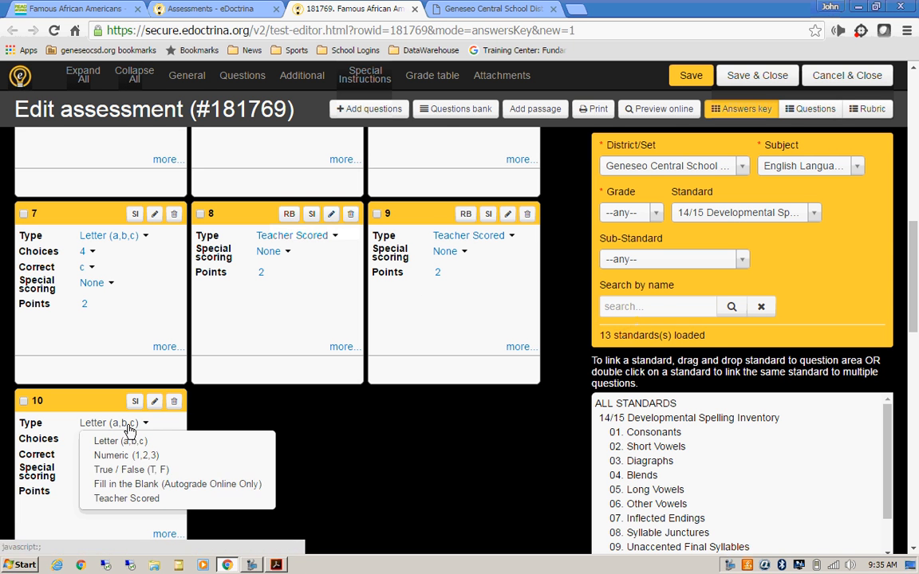
pyautogui.click(126, 499)
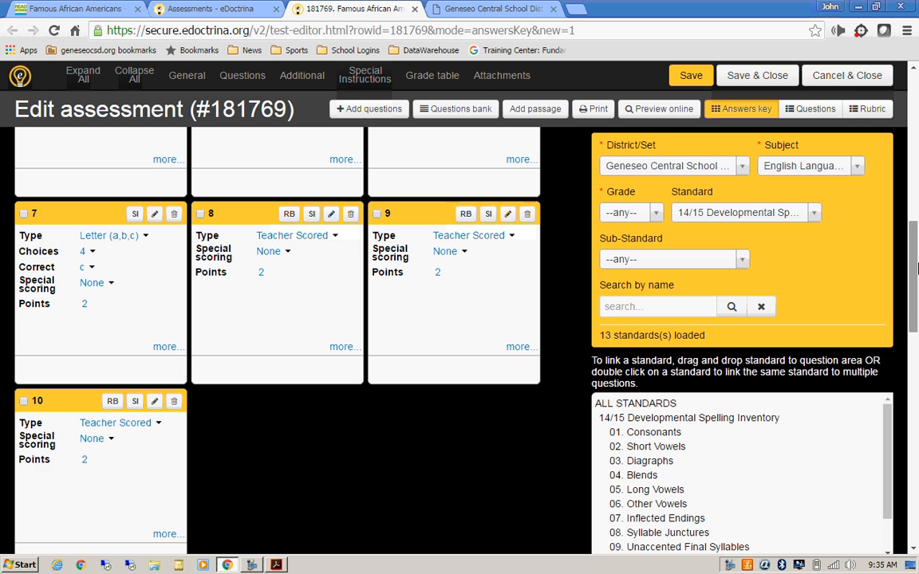
pyautogui.scroll(-1, 915, 296)
pyautogui.moveTo(915, 297); pyautogui.dragTo(917, 86)
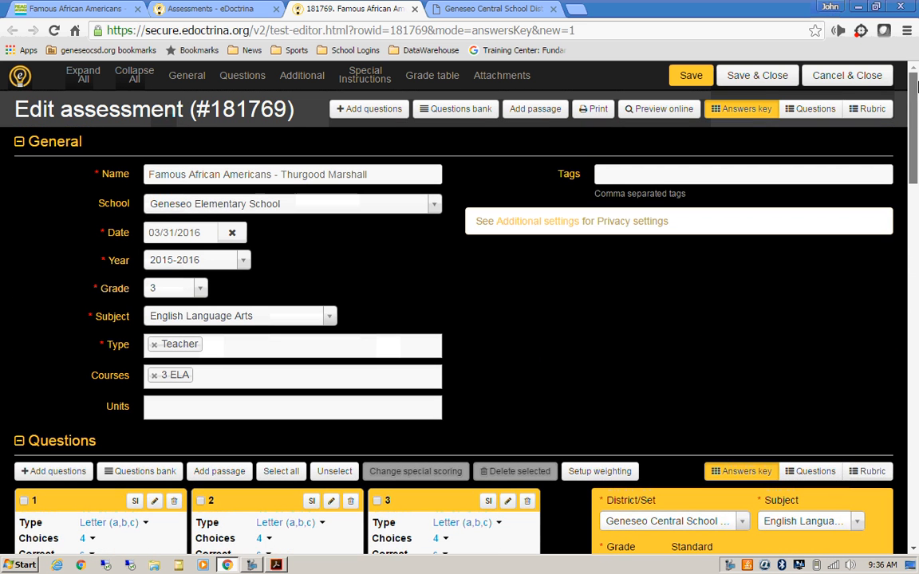
# Step: Save assessment #181769 with its completed answer key
pyautogui.click(687, 78)
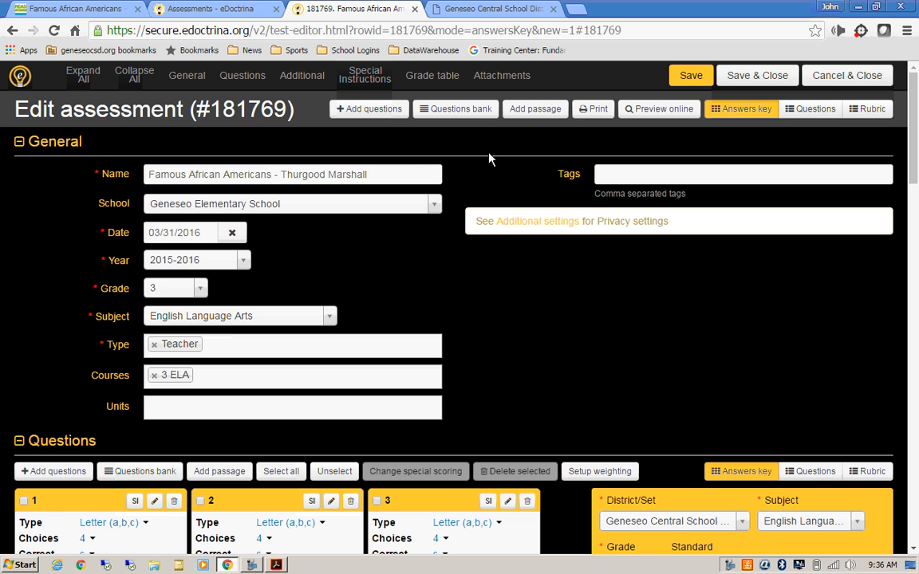
# Step: Attach the Thurgood Marshall PDF from Desktop > Readworks Reading Passages > 3rd Grade and save
pyautogui.click(502, 77)
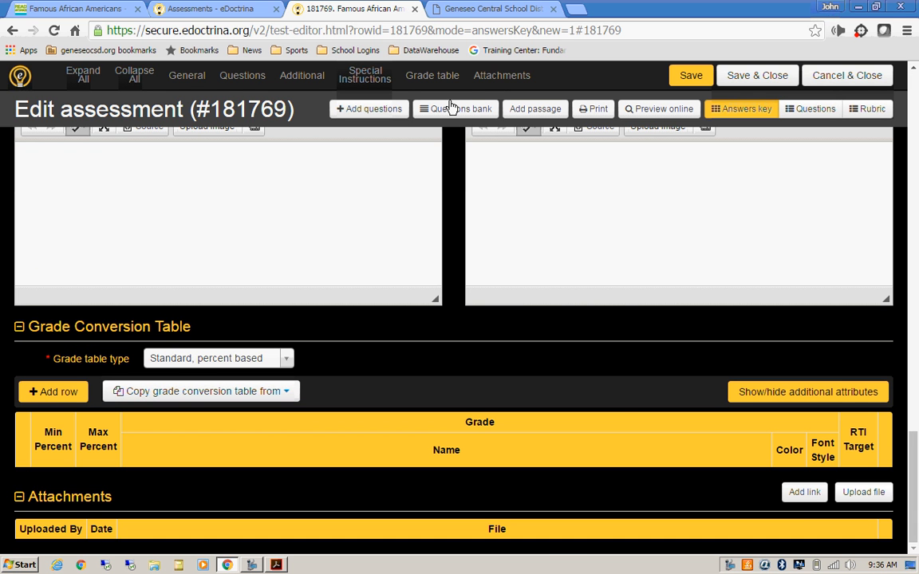
pyautogui.click(864, 493)
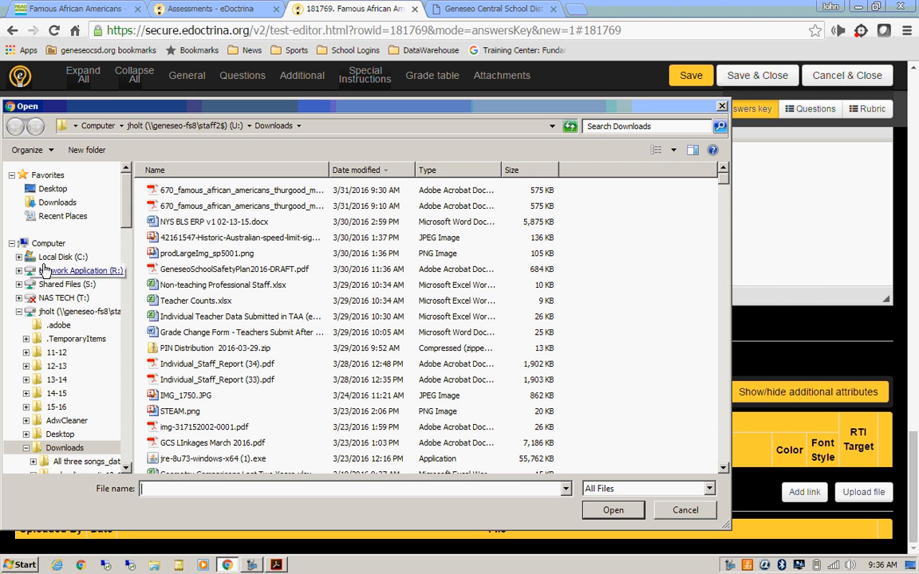
pyautogui.click(52, 189)
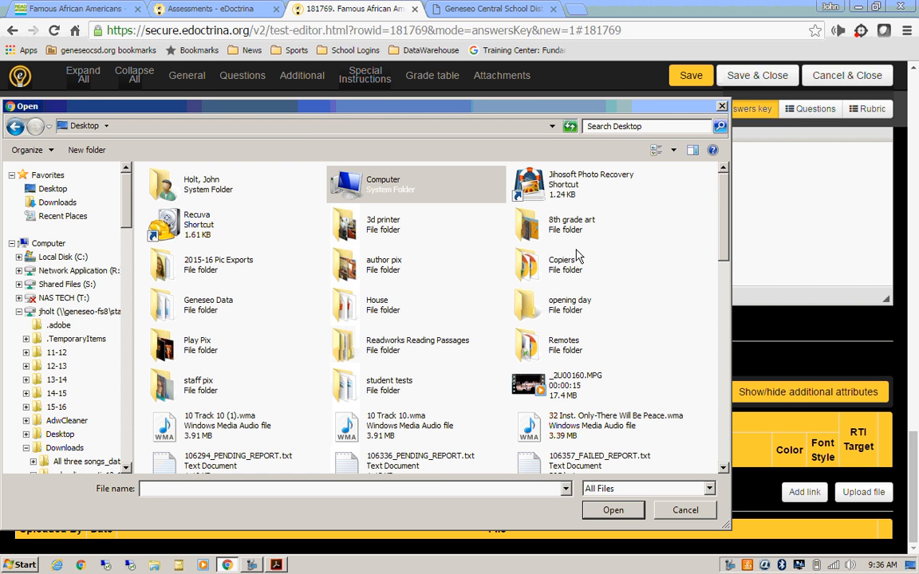
pyautogui.click(356, 361)
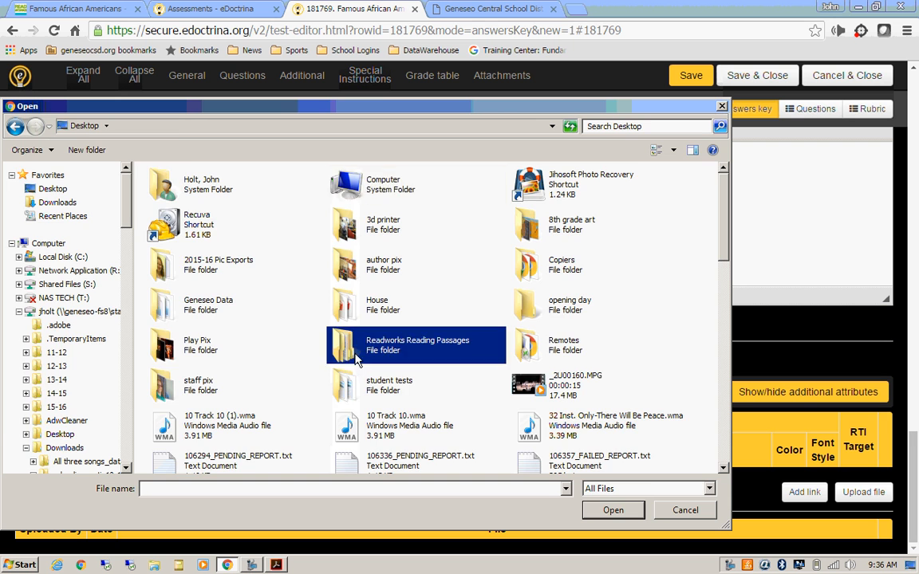
pyautogui.doubleClick(357, 360)
pyautogui.doubleClick(169, 193)
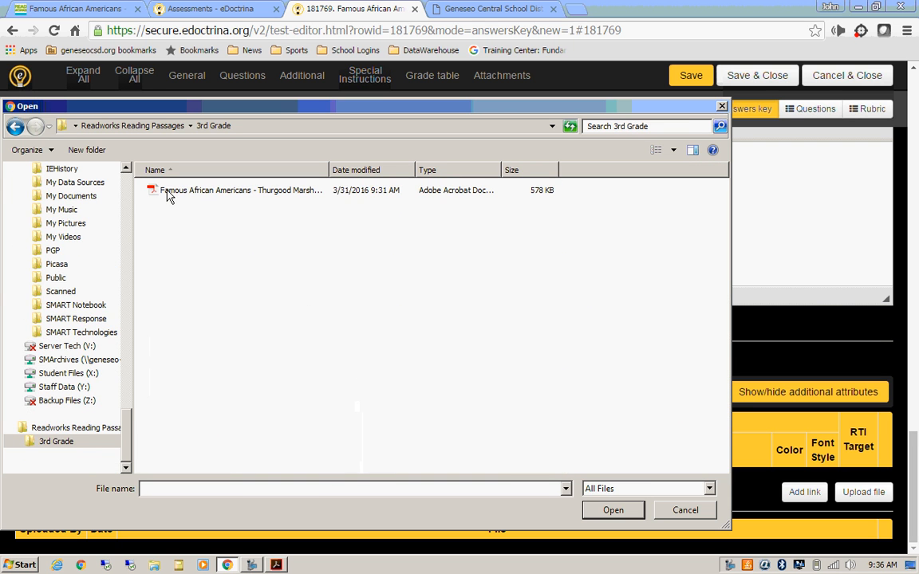
pyautogui.doubleClick(169, 193)
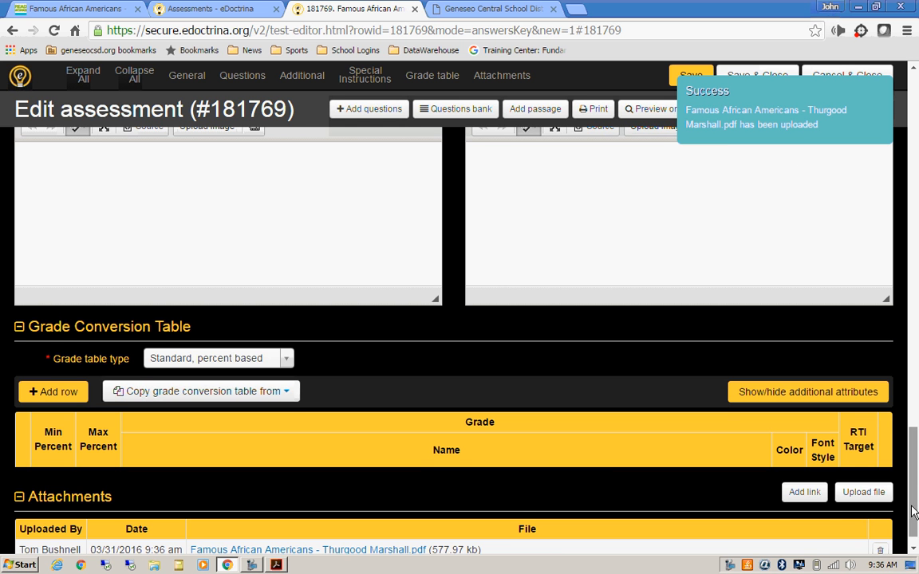
pyautogui.moveTo(915, 514); pyautogui.dragTo(918, 147)
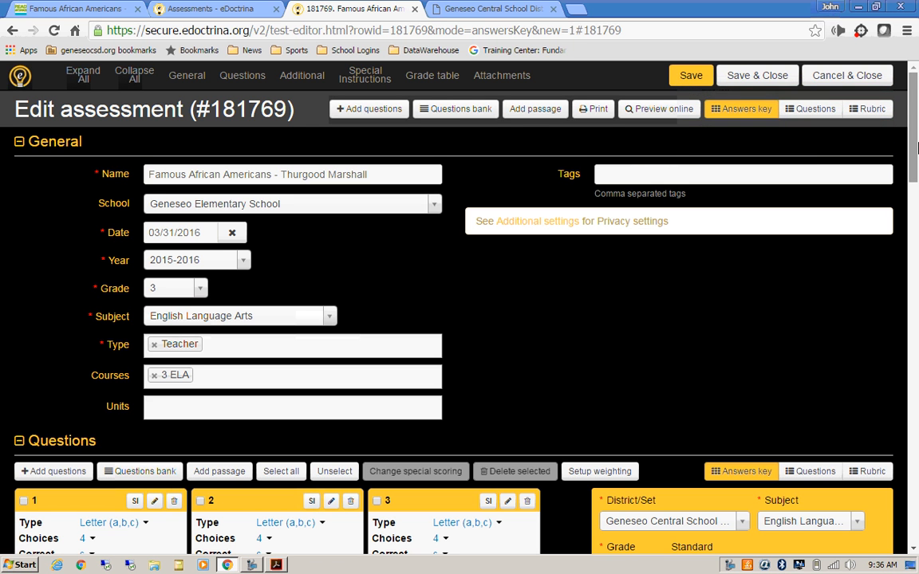
pyautogui.click(686, 76)
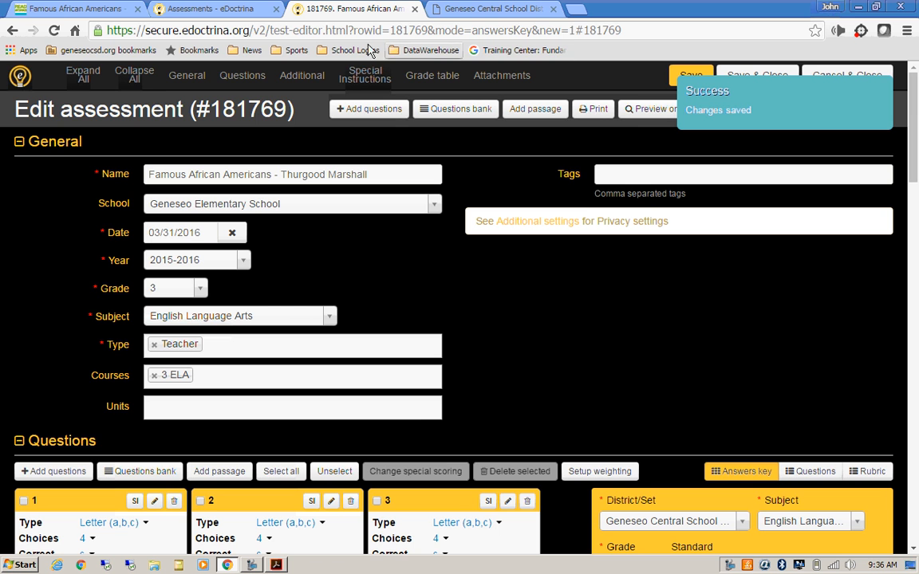
pyautogui.click(59, 12)
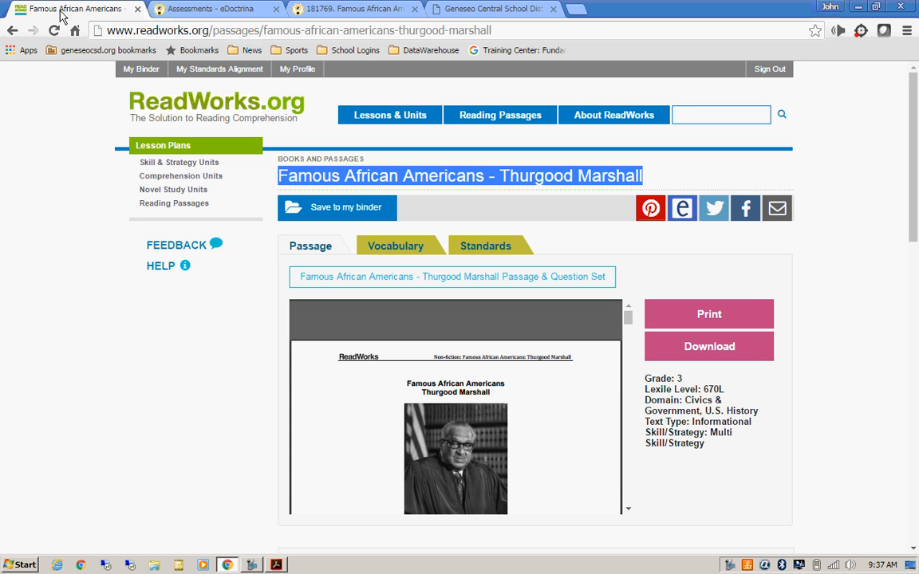